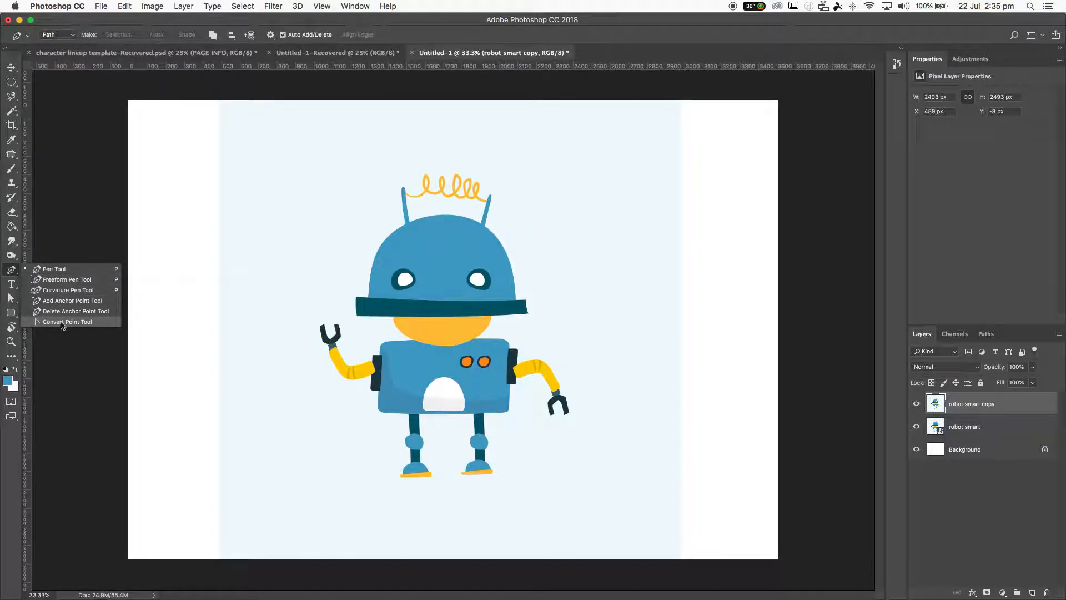
- Look through the Pen tool variants and compare them with the lasso and marquee selection tools
left_click(11, 270)
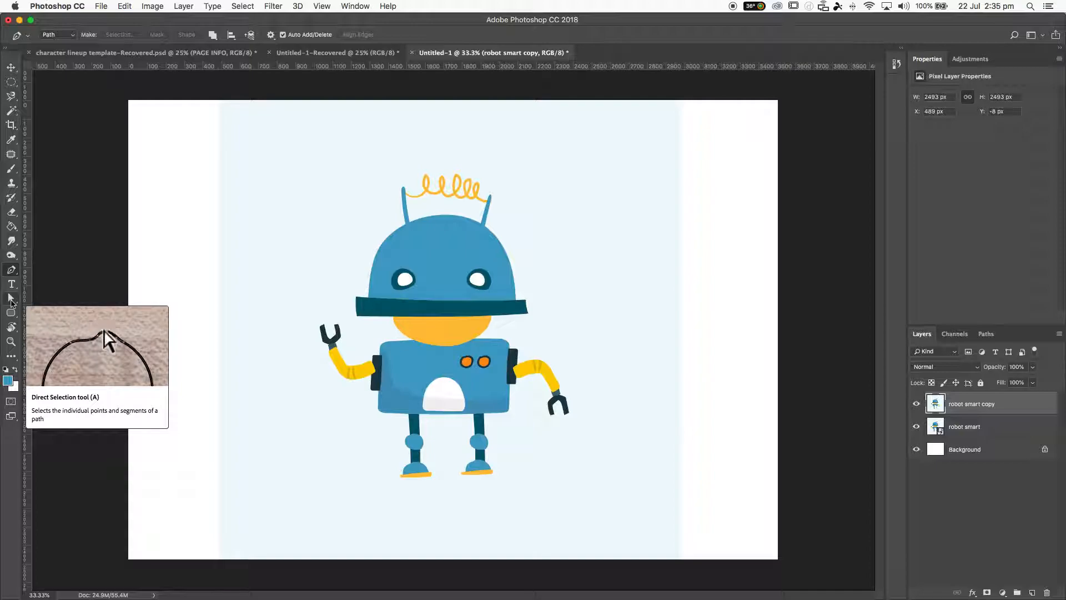
left_click_drag(11, 300, 8, 272)
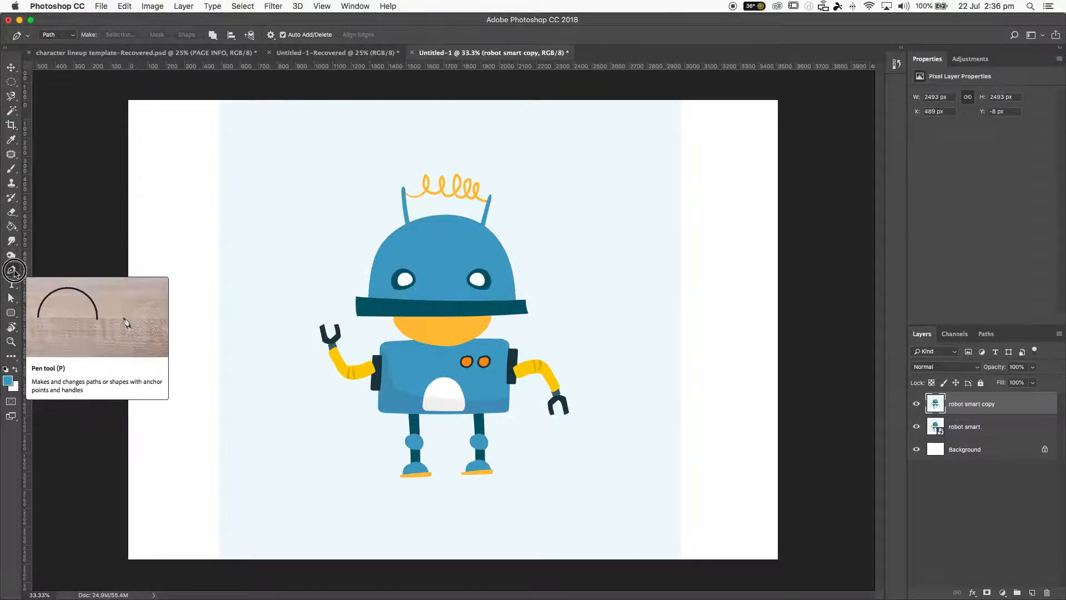
left_click(13, 272)
key("shift+p")
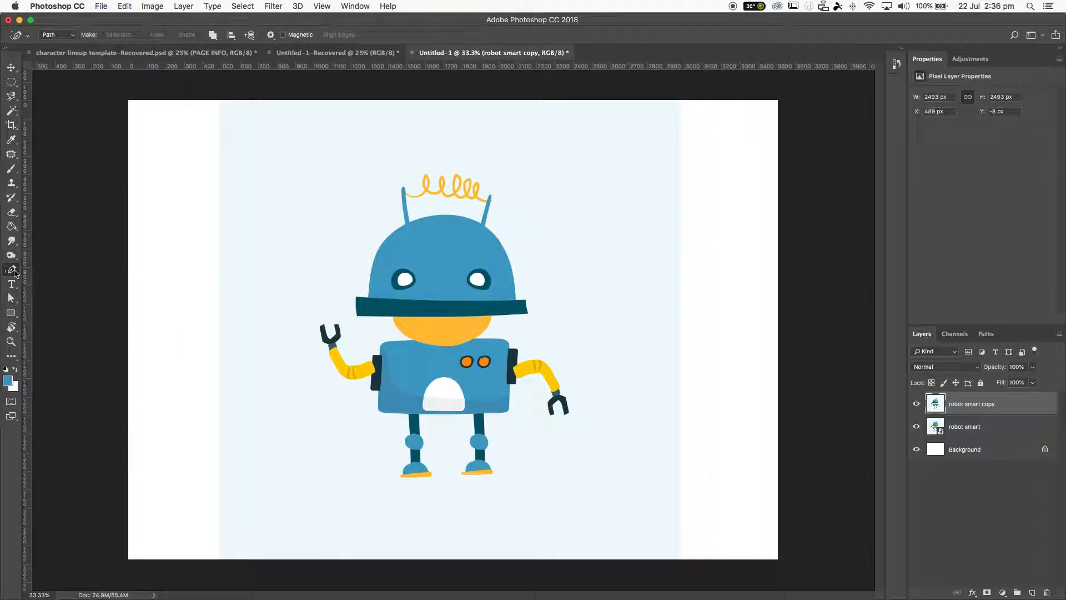
key("shift+p")
key("shift+p")
key("shift+p")
key("shift+p")
key("shift+p")
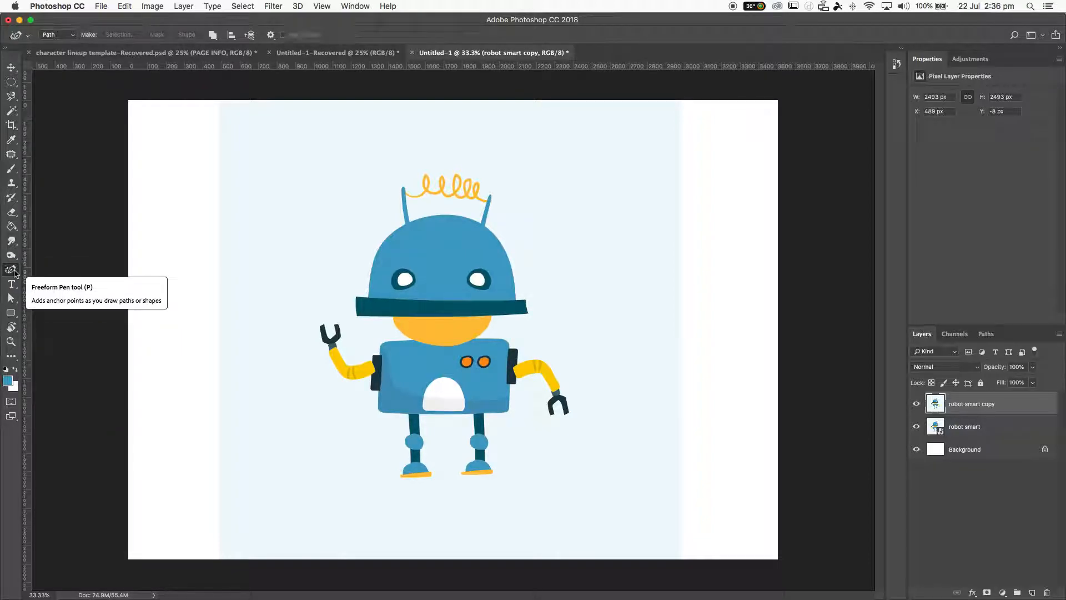
key("shift+p")
key("shift+p")
key("shift+p")
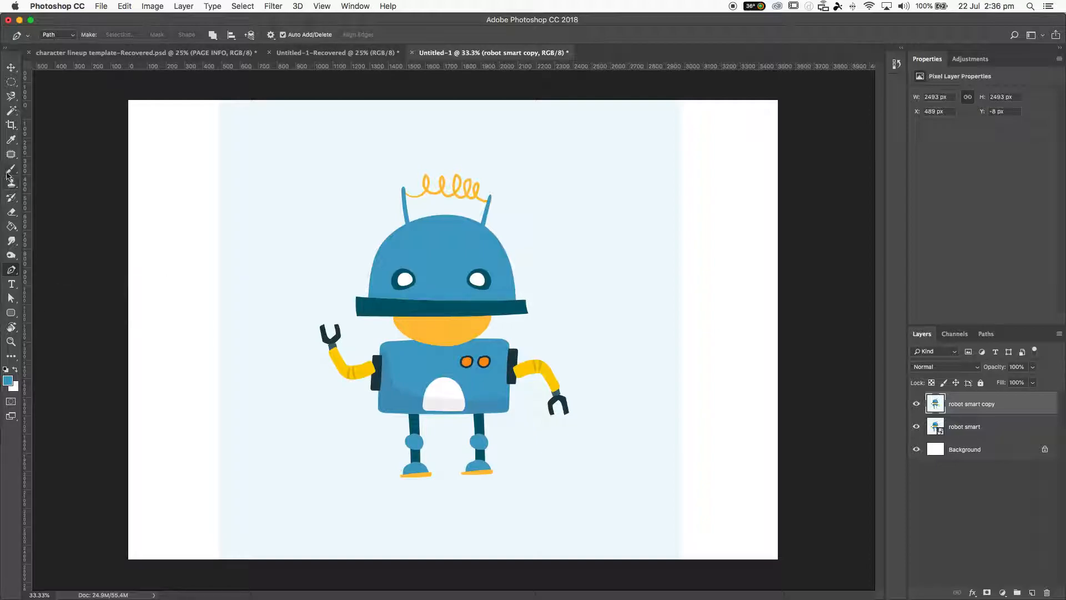
left_click(11, 96)
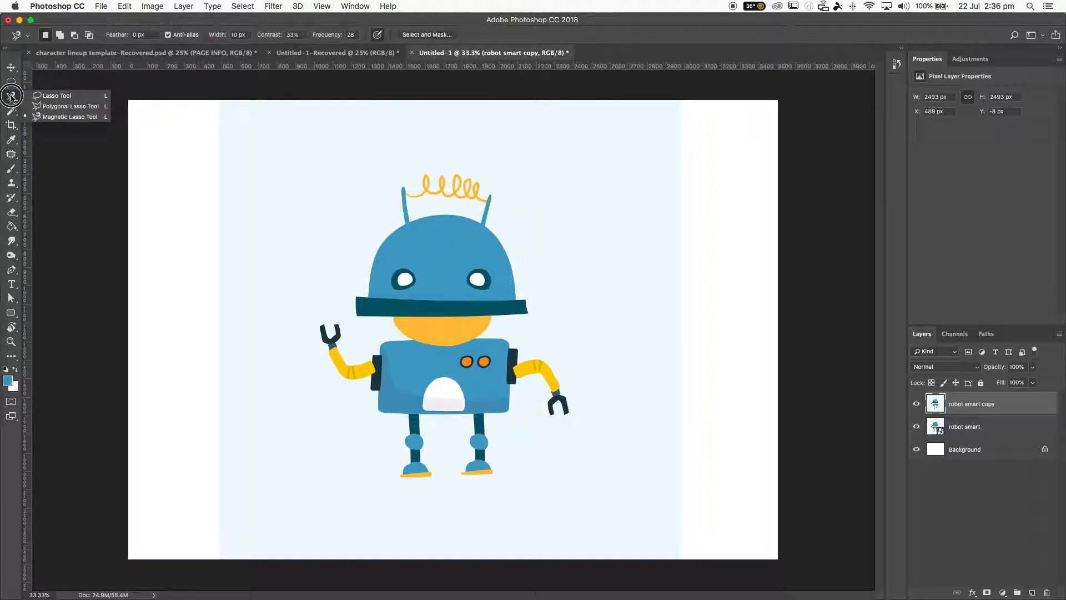
mouse_move(11, 82)
left_mouse_down()
mouse_move(90, 81)
mouse_move(4, 100)
mouse_move(10, 86)
left_mouse_up()
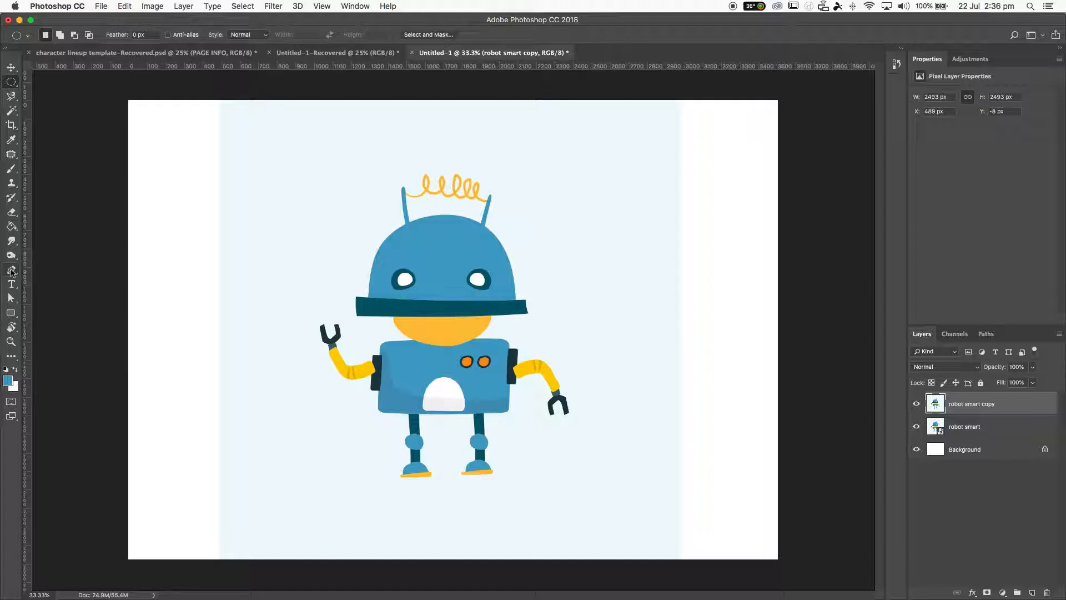
left_click(12, 271)
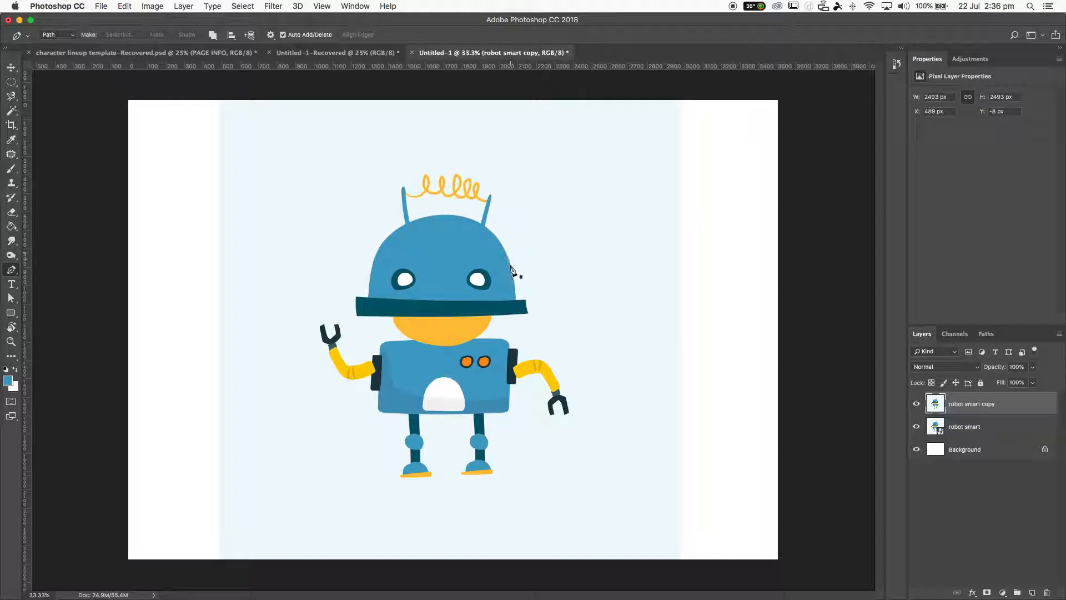
key("super+equal")
key("super+equal")
left_click_drag(545, 369, 678, 231)
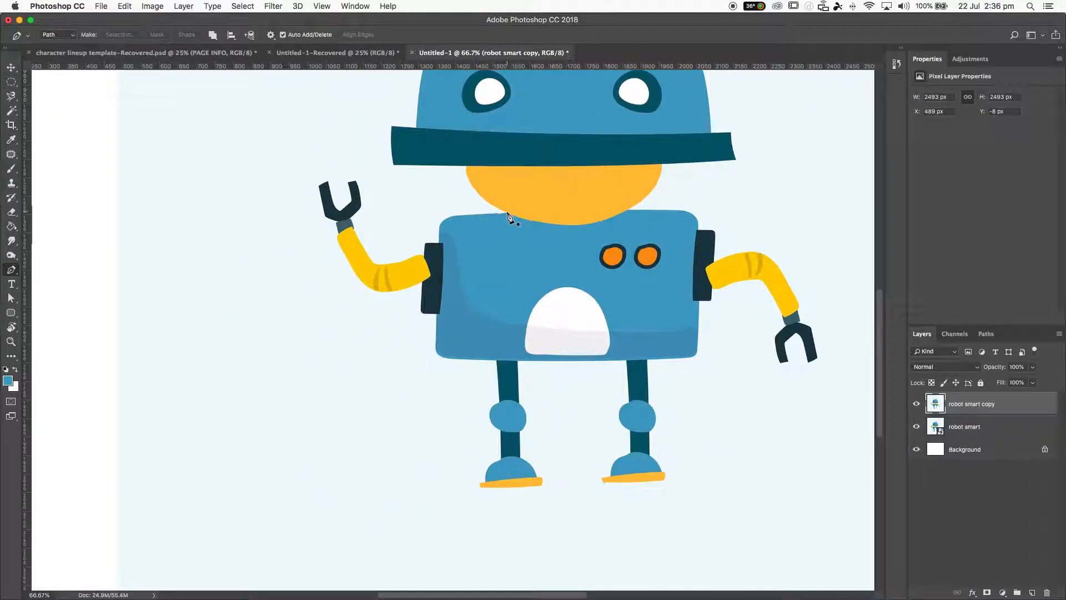
left_click(505, 214)
key("super+z")
- Check the visibility of the robot smart copy layer and examine the robot's raised yellow arm up close
left_click(916, 404)
left_click(916, 404)
left_click_drag(652, 247, 759, 279)
key("super+r")
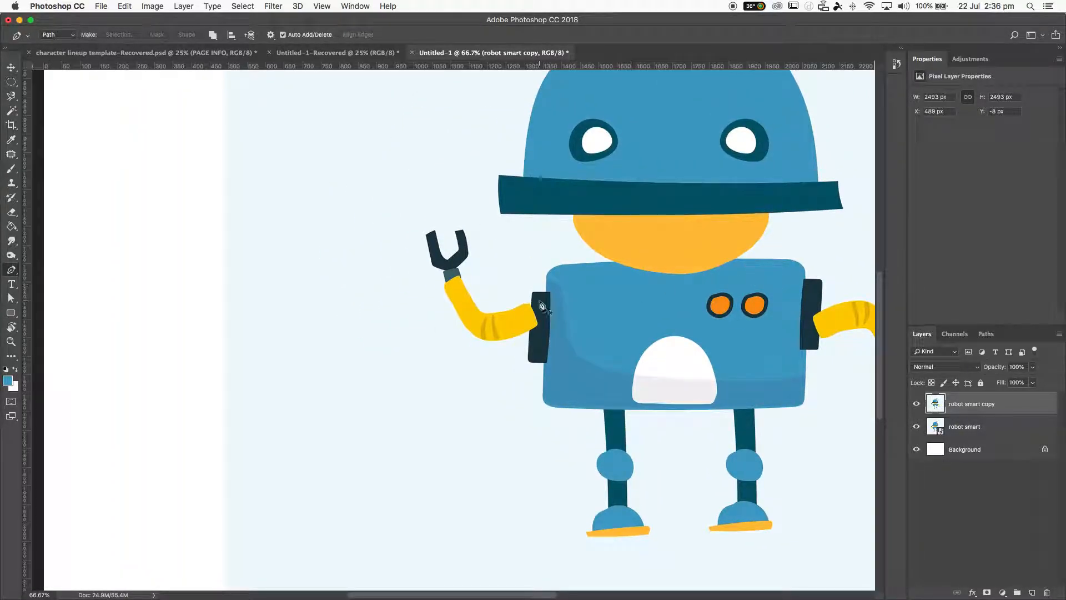
scroll(530, 283, "up", 4)
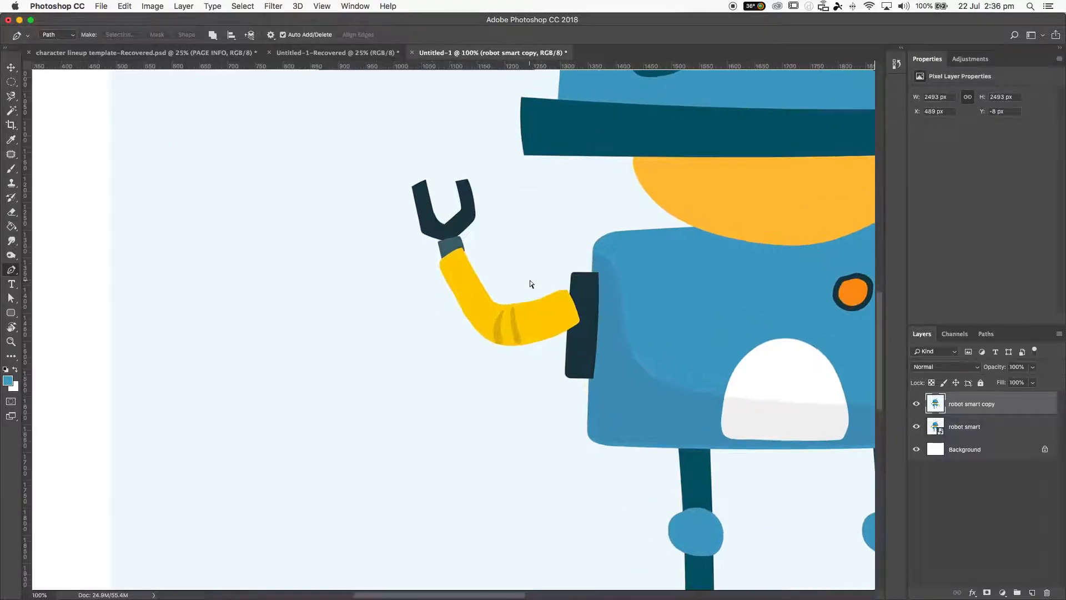
left_click_drag(529, 279, 522, 336)
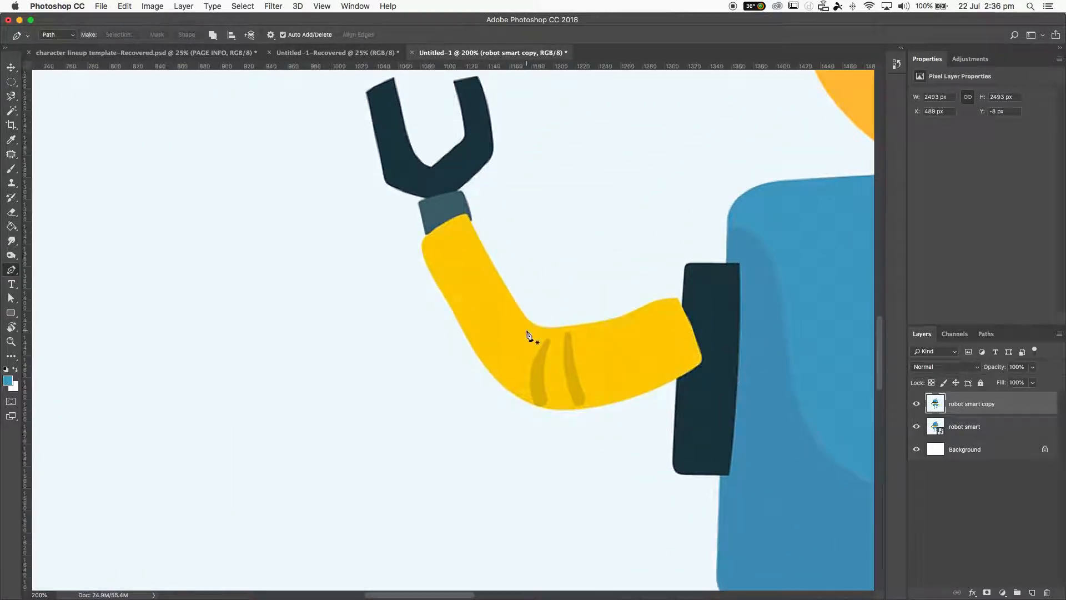
scroll(531, 333, "up", 2)
scroll(527, 334, "up", 1)
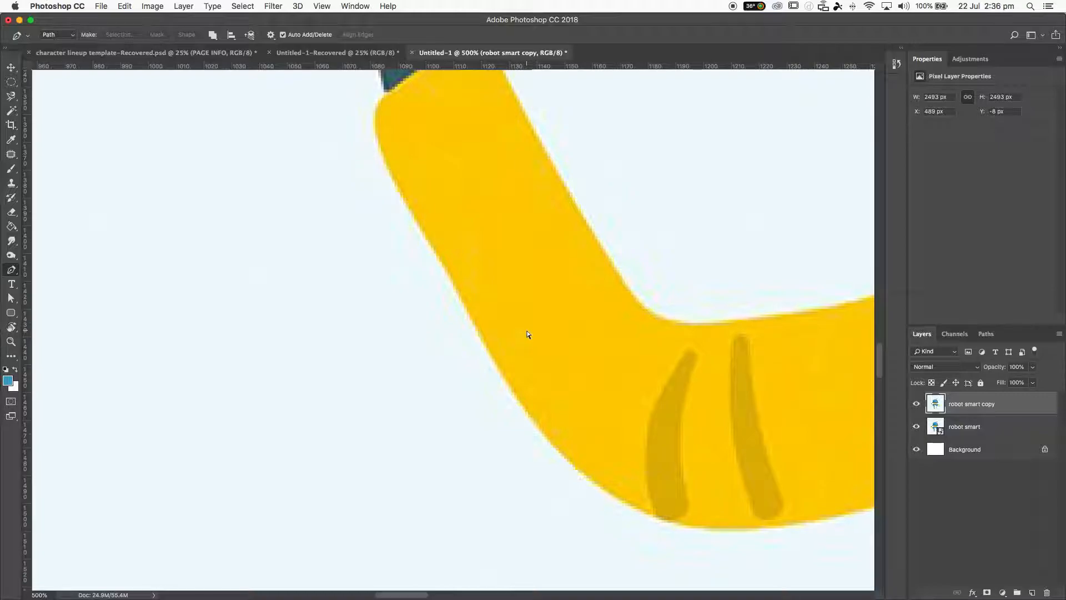
scroll(488, 312, "down", 4)
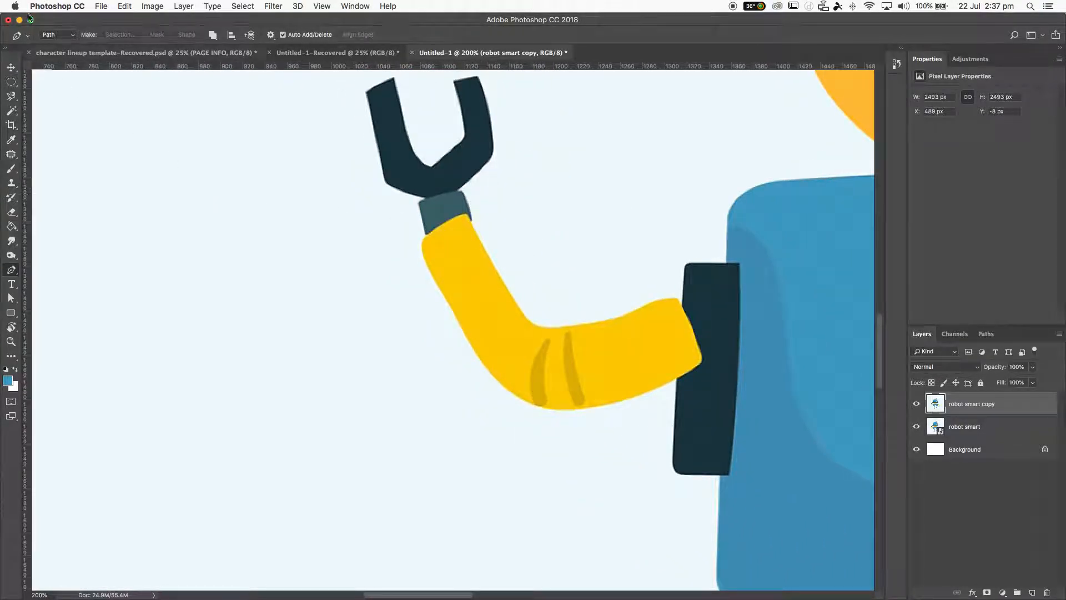
left_click(8, 99)
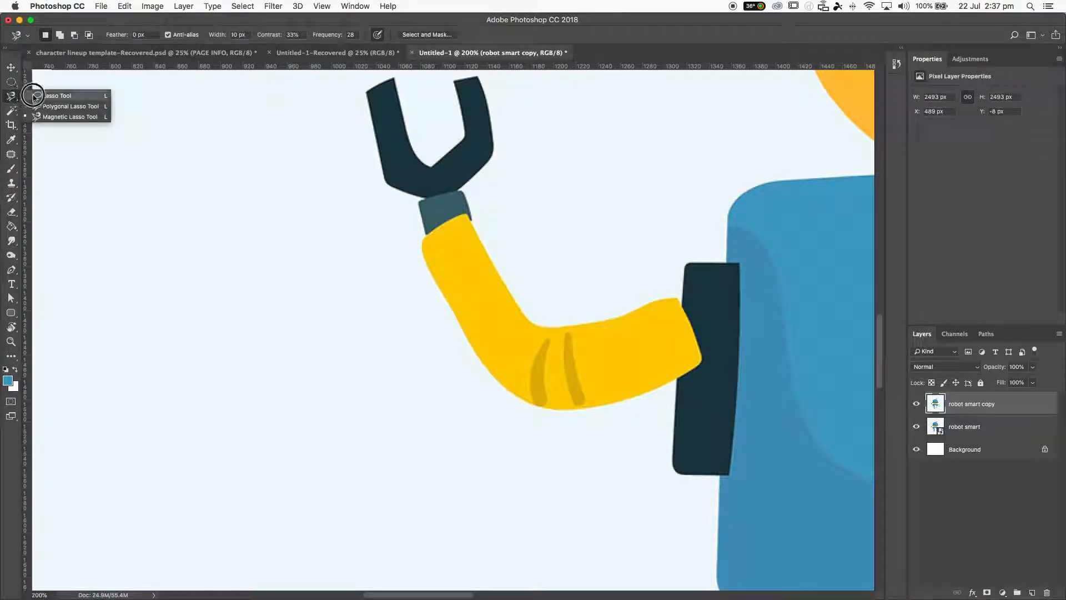
left_click(73, 93)
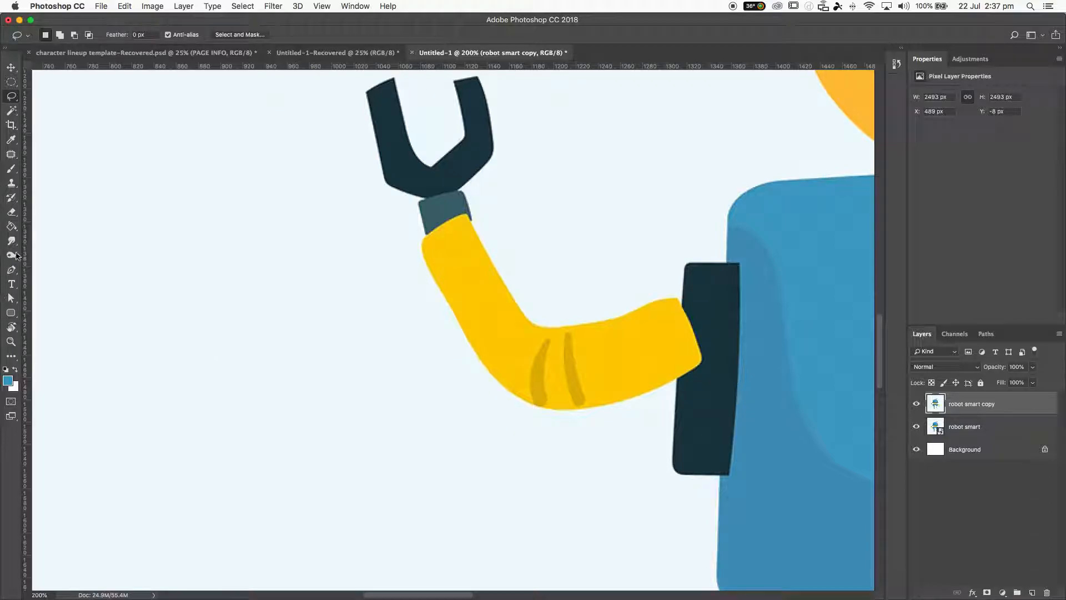
- Outline the robot's raised yellow arm with straight Pen tool segments and dismiss the path
left_click(11, 271)
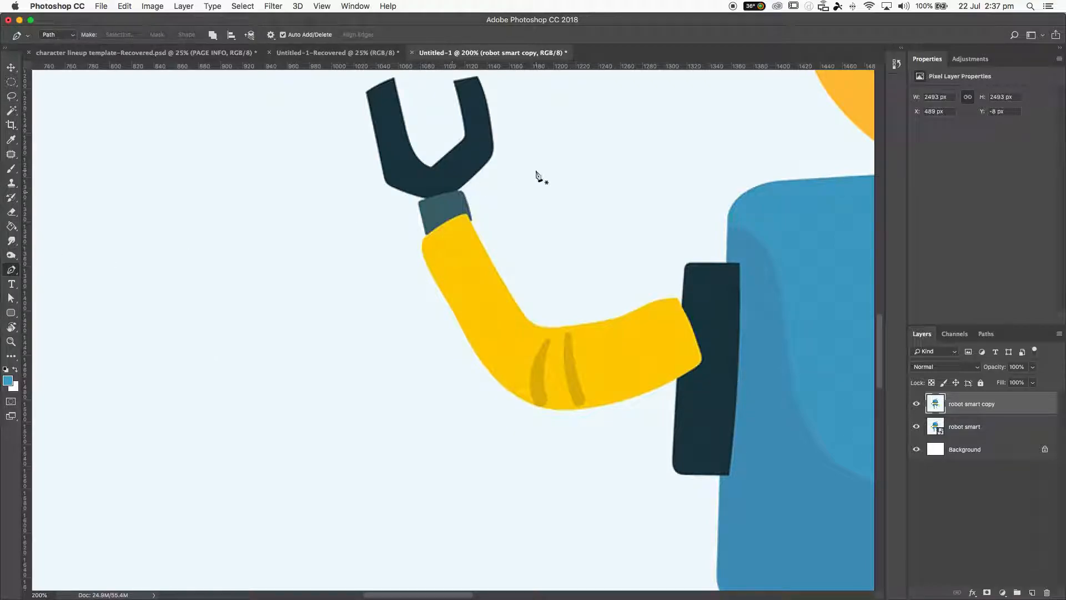
left_click(422, 255)
left_click(548, 409)
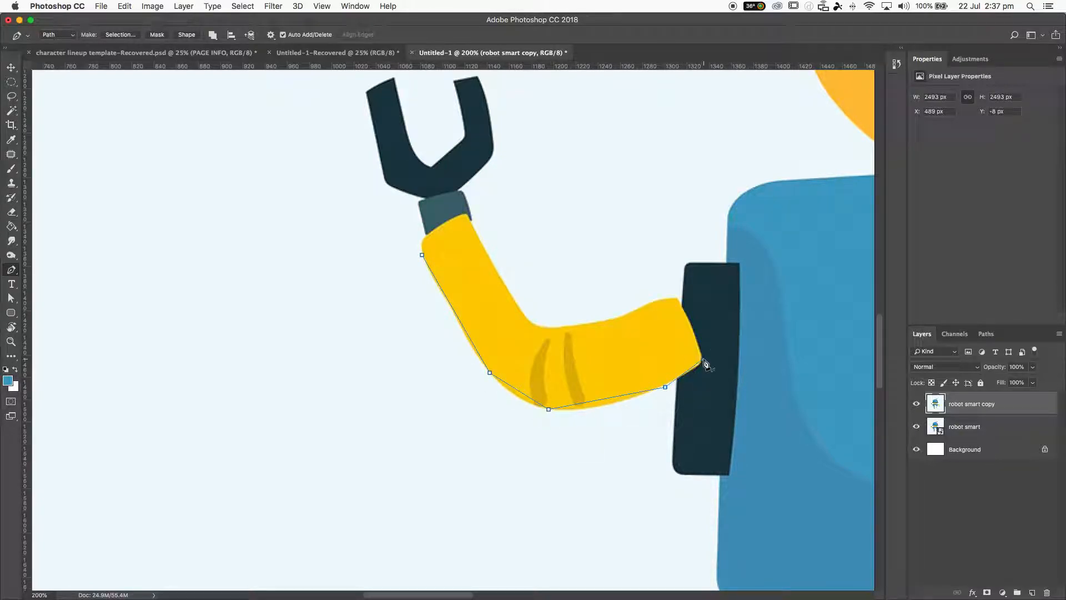
left_click(673, 298)
left_click(539, 327)
left_click(464, 212)
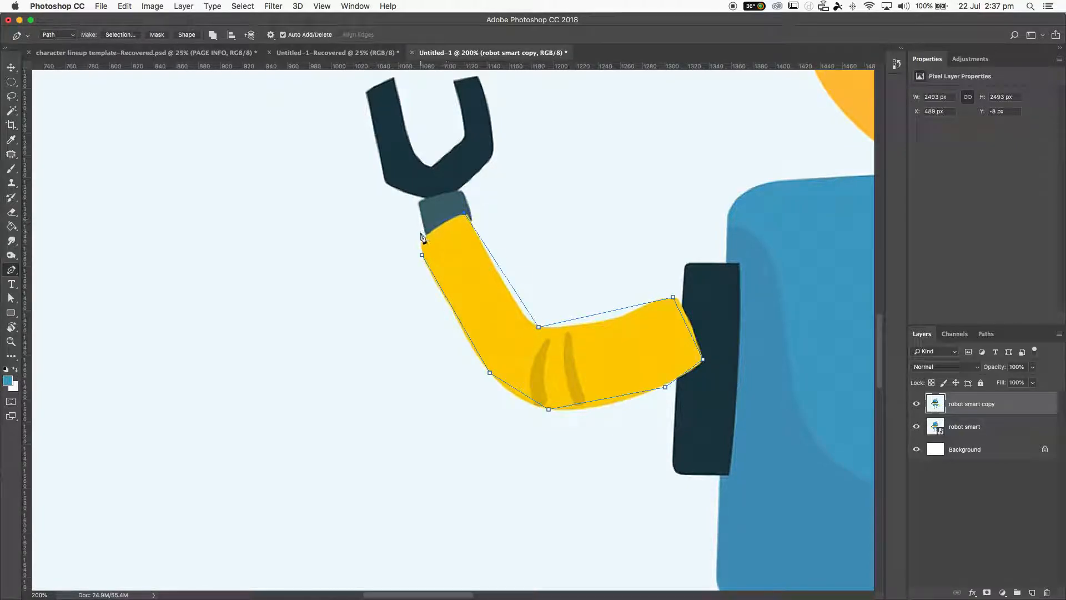
left_click(421, 241)
key("Return")
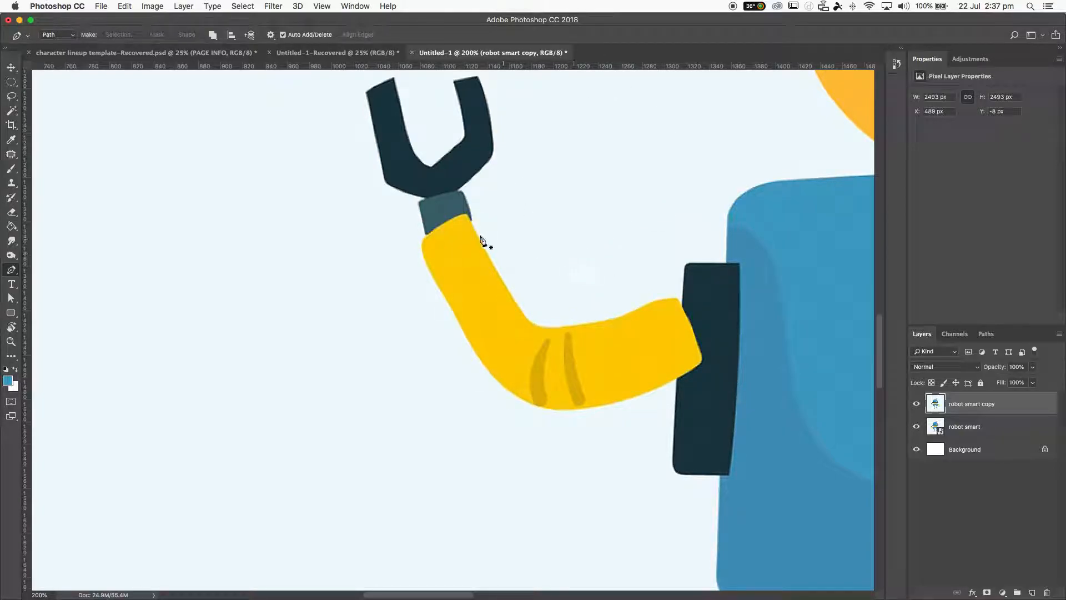
- Try outlining the raised yellow arm with curved Pen segments and a corner point at the shoulder end, and delete the path
left_click(424, 239)
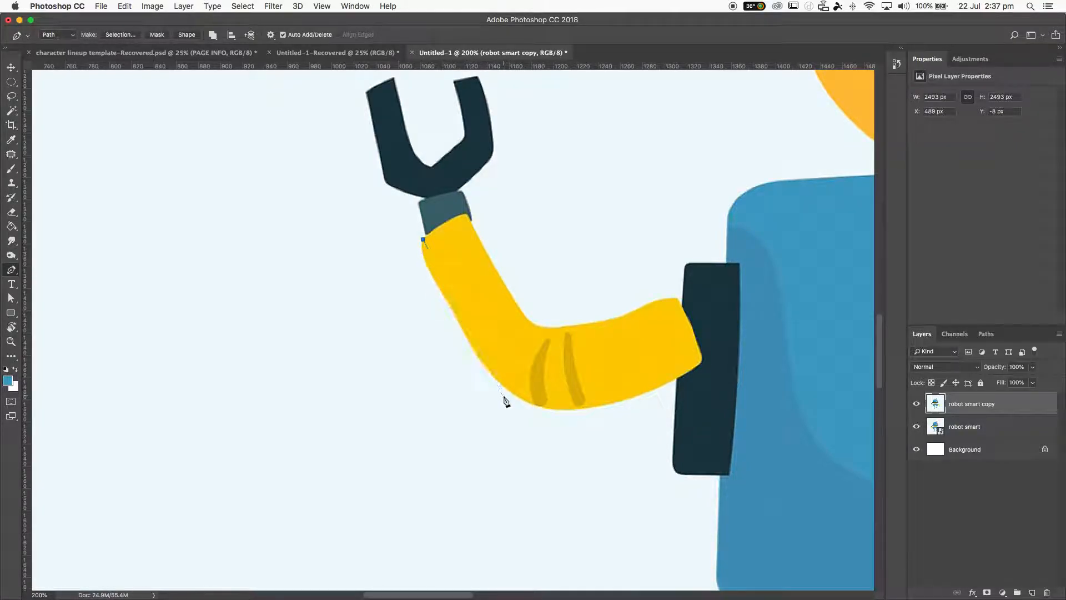
left_click(509, 392)
left_click_drag(509, 392, 549, 419)
left_click_drag(700, 364, 754, 311)
left_click(671, 298)
left_click_drag(541, 323, 509, 305)
left_click(425, 238)
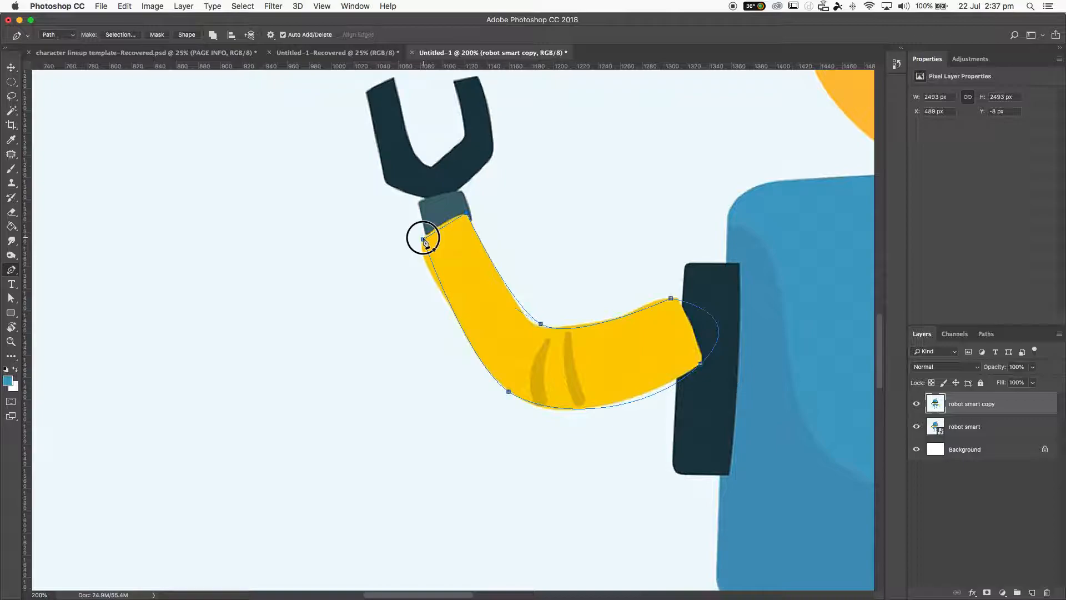
left_click(701, 365, "alt")
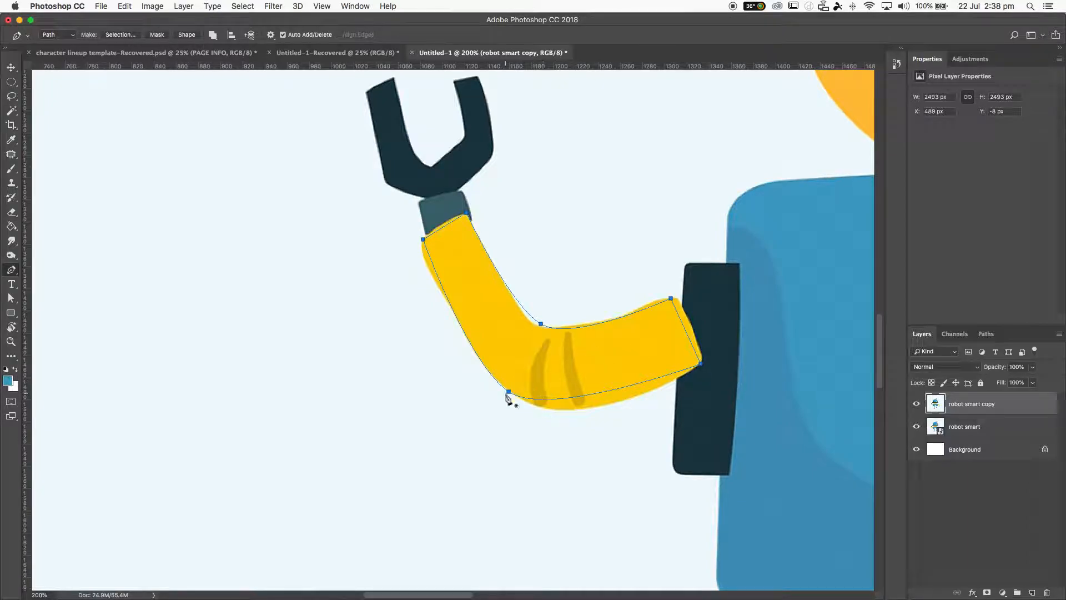
key("Delete")
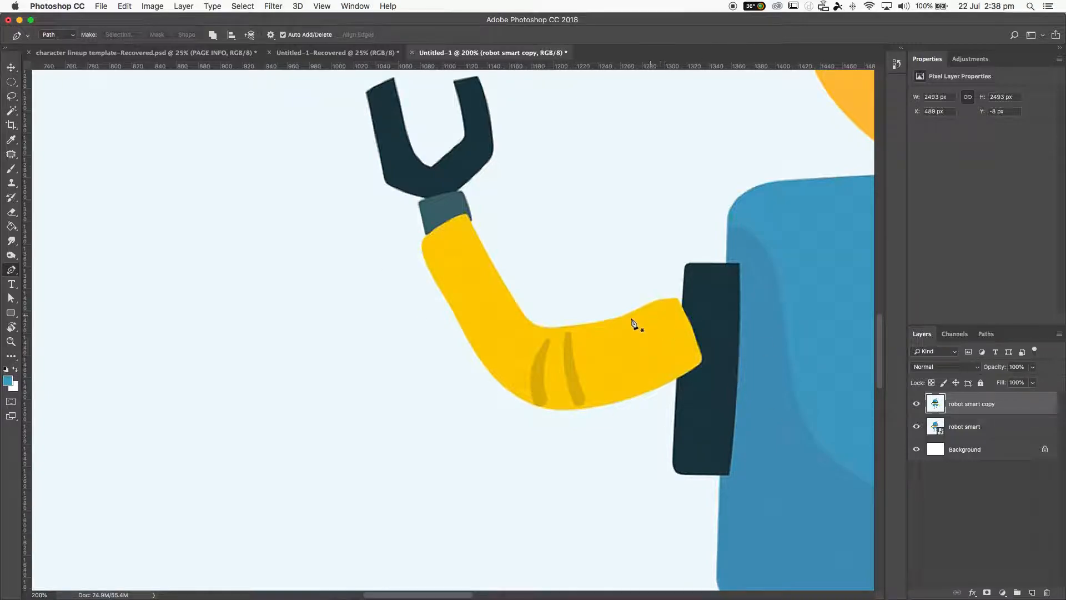
- Start a new Pen path at the wrist and trace the arm's lower edge with a smooth elbow anchor and a corner at the shoulder end
left_click(422, 248)
left_click_drag(421, 253, 426, 264)
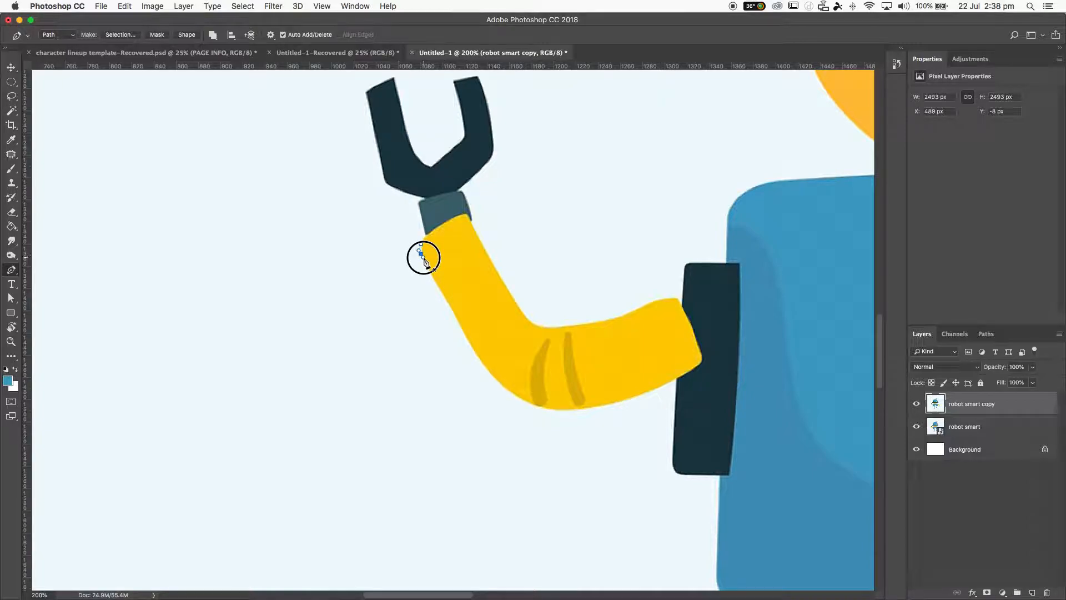
left_click_drag(524, 401, 556, 408)
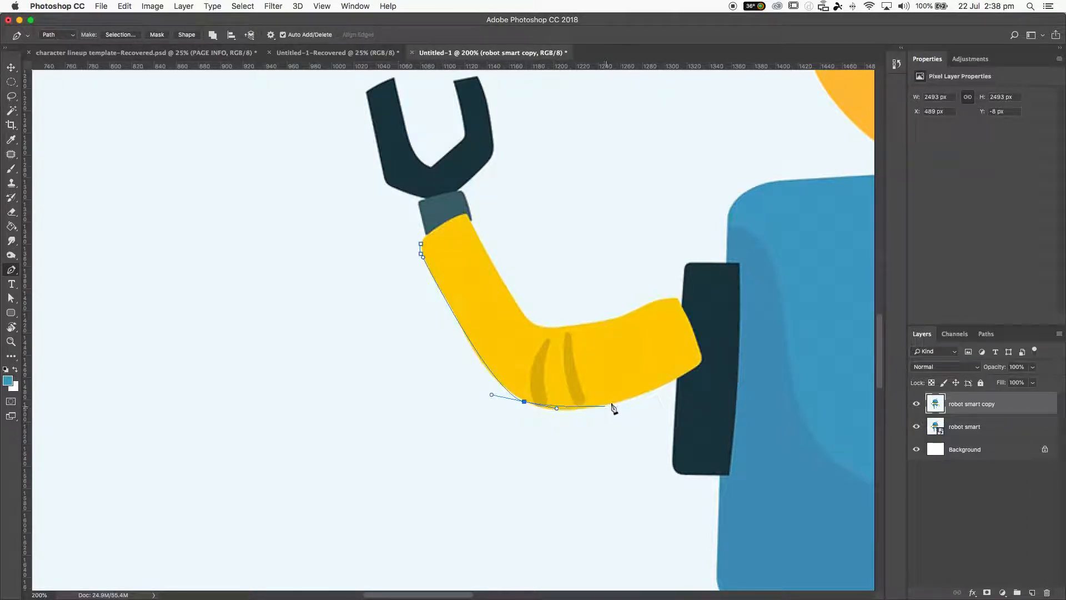
left_click_drag(697, 365, 776, 307)
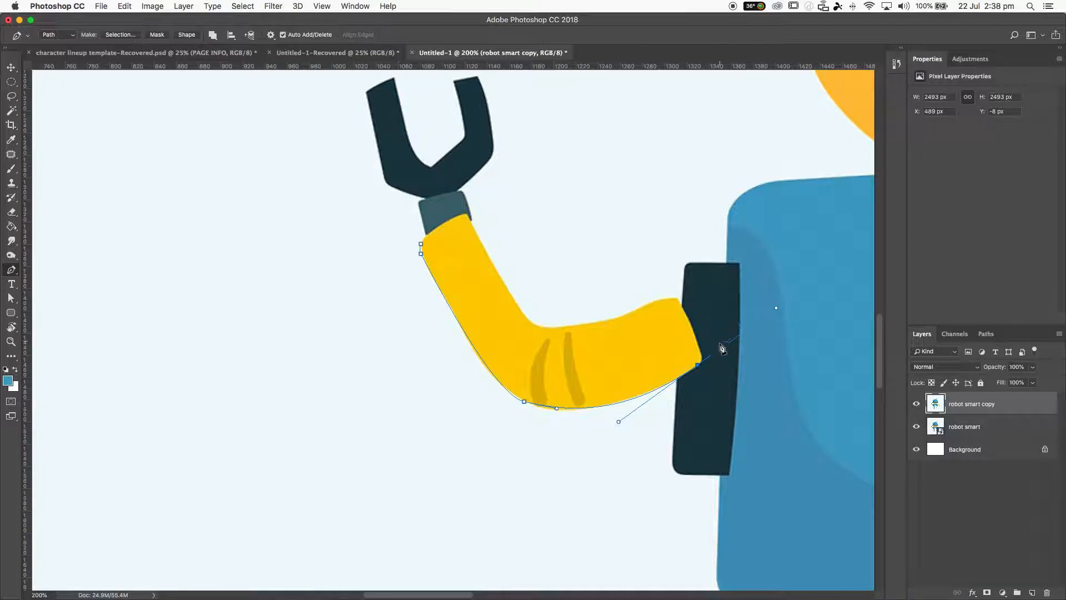
key("super+z")
left_click_drag(524, 401, 556, 409)
left_click(702, 364)
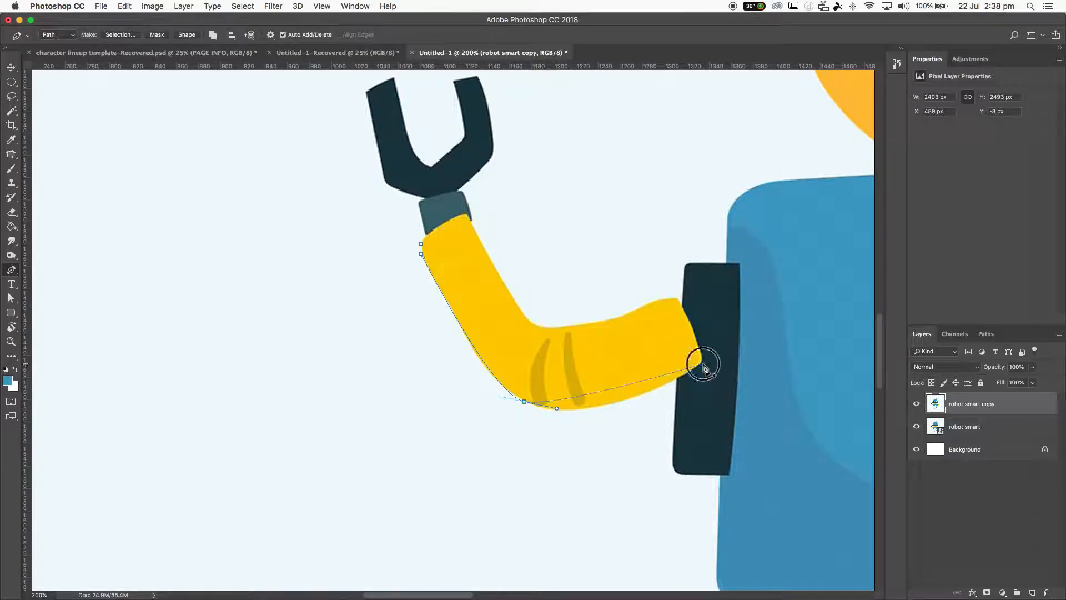
- Trace the arm's upper edge with a smooth anchor at the inner elbow and close the path at the wrist
left_click(675, 298)
left_click_drag(547, 328, 498, 312)
left_click(468, 215)
left_click(421, 245)
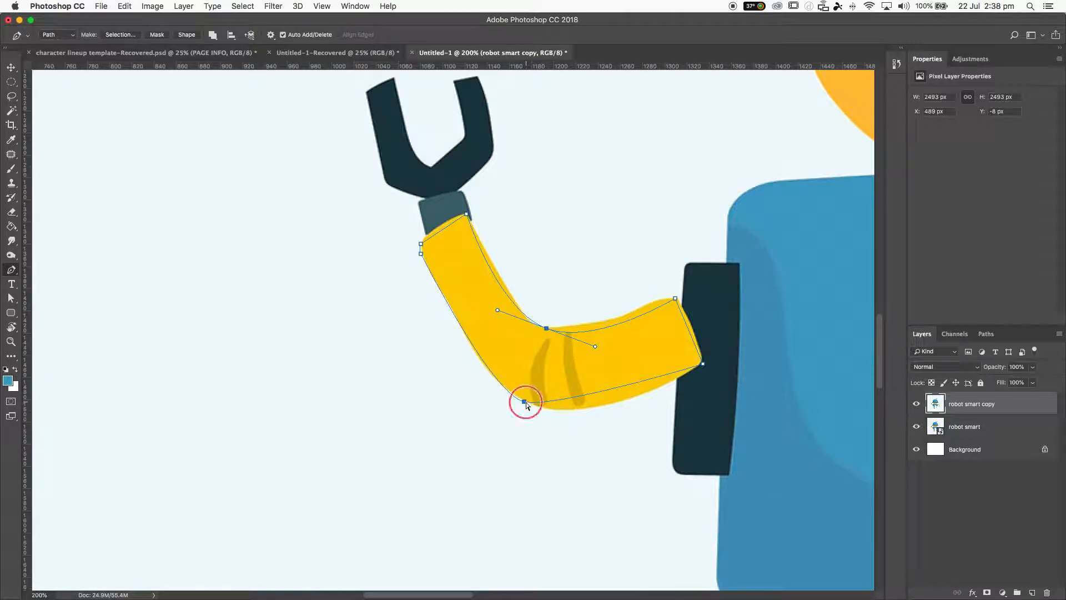
- Fit the path's curves to the arm by adjusting the lower elbow's handles and repositioning the inner elbow anchor and its handles
left_click_drag(524, 400, 640, 424)
left_click(546, 329, "super")
mouse_move(596, 348)
left_mouse_down()
mouse_move(598, 336)
mouse_move(532, 331)
mouse_move(583, 333)
left_mouse_up()
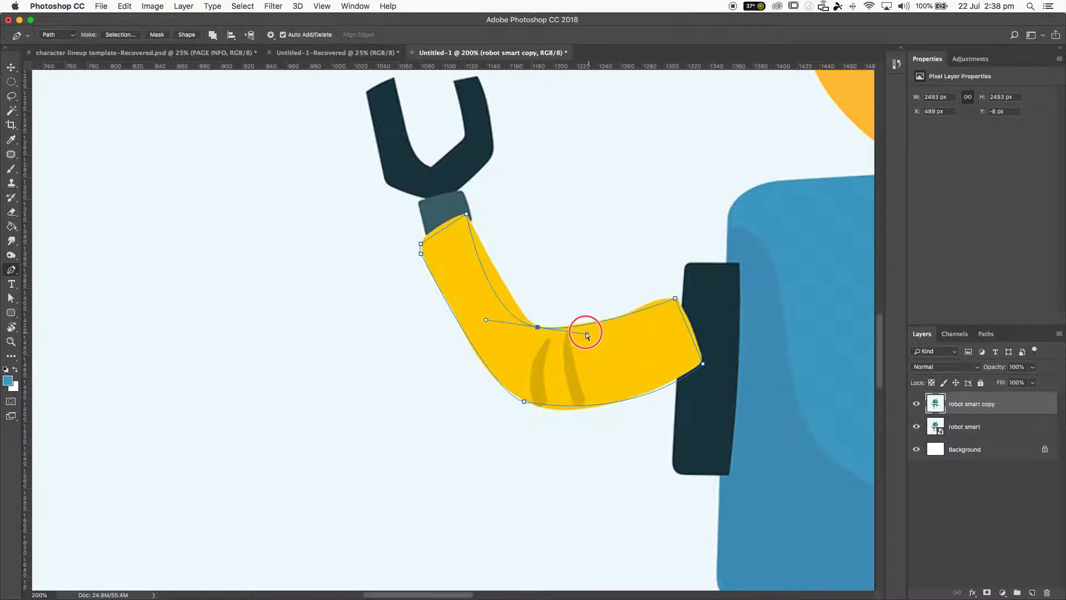
left_click_drag(486, 321, 512, 322)
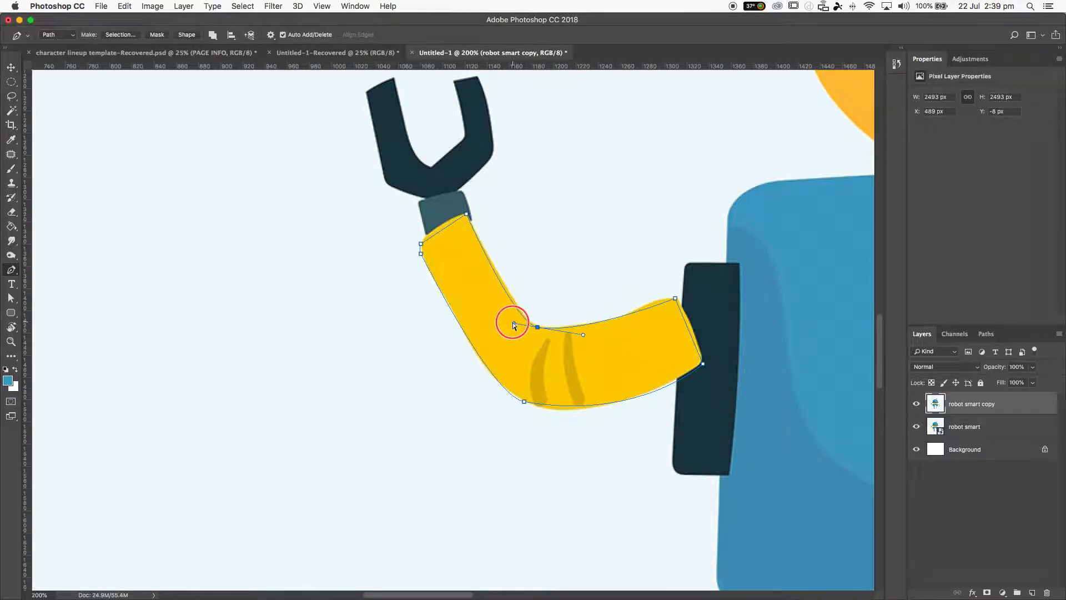
- Adjust the wrist anchors and rebuild the lower elbow curve by resetting its anchor and pulling out new direction handles
left_click(422, 244, "ctrl")
mouse_move(421, 245)
left_mouse_down()
mouse_move(424, 228)
mouse_move(400, 244)
mouse_move(415, 264)
mouse_move(419, 251)
left_mouse_up()
left_click(524, 401, "alt")
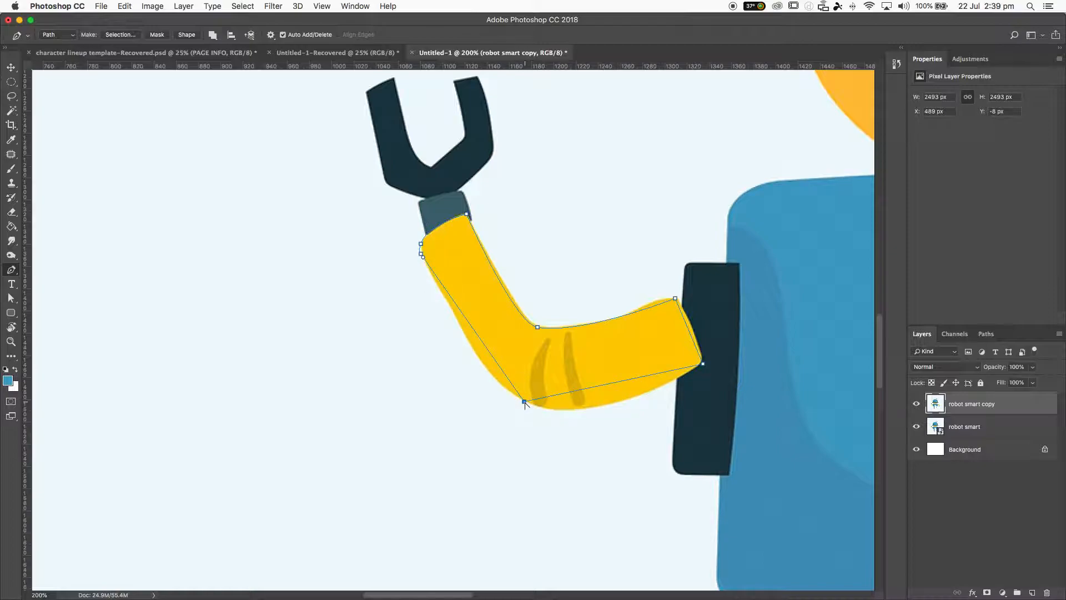
left_click_drag(524, 401, 580, 437)
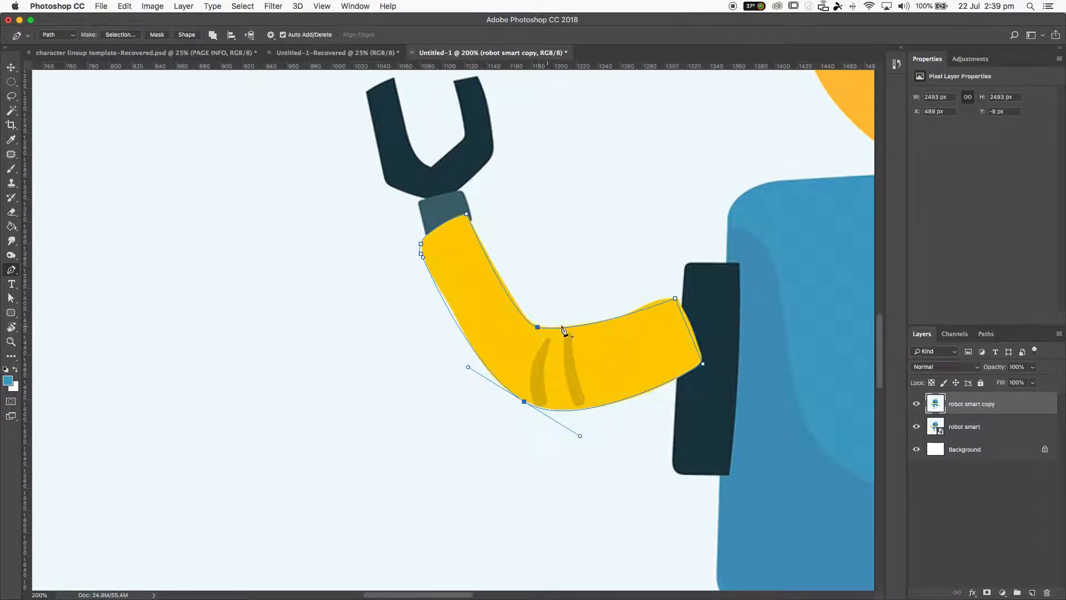
- Replace the inner elbow anchor with one farther along the arm's upper edge and select the whole path with the Path Selection tool
left_click(605, 323)
left_click(538, 329)
left_click(10, 303)
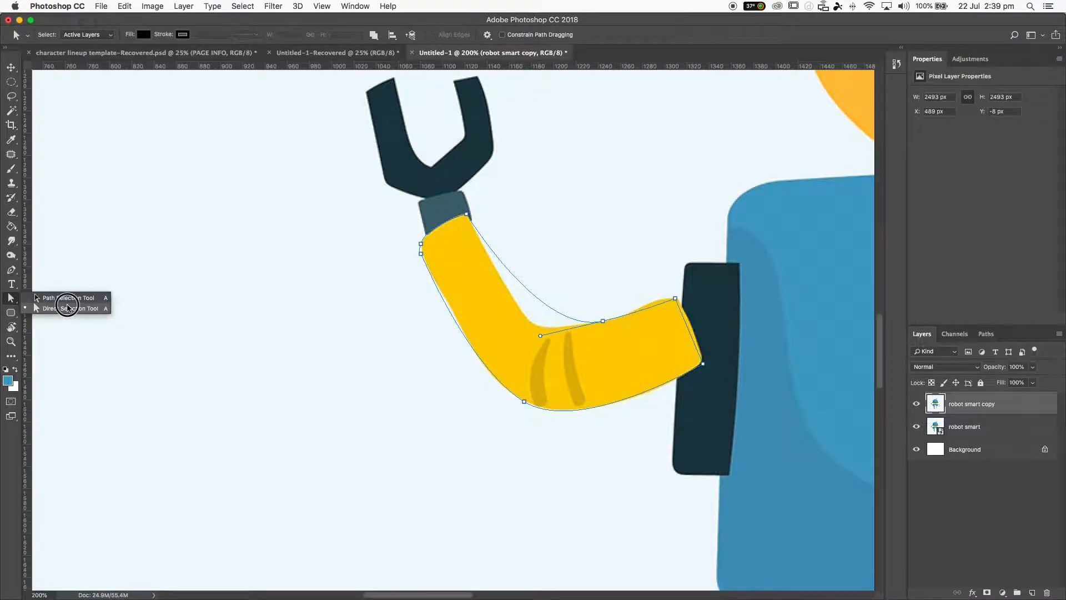
left_click(67, 298)
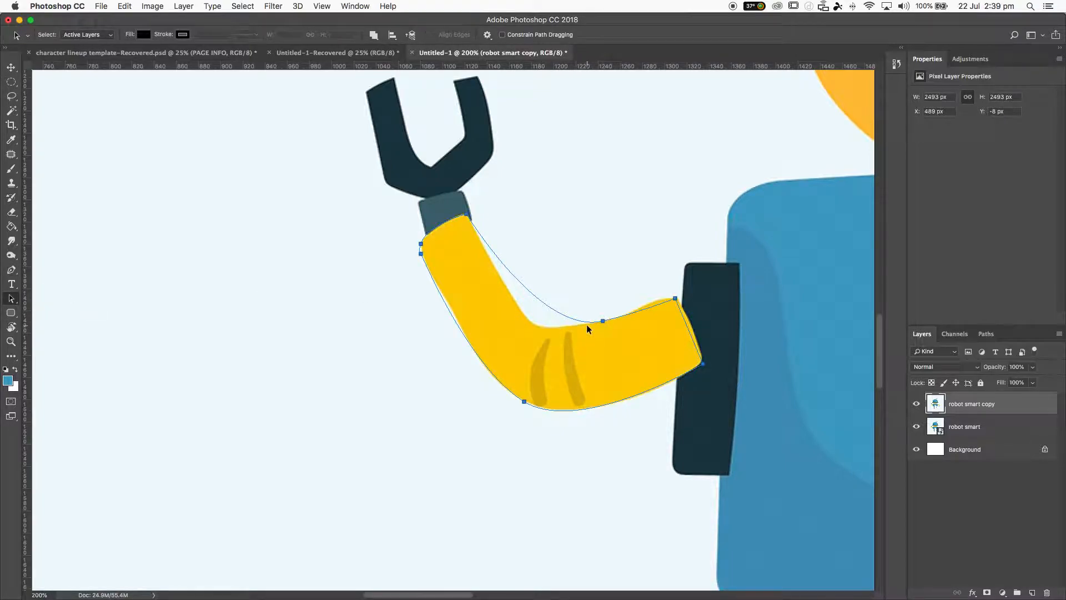
- Move the inner elbow anchor onto the arm's upper edge with the Direct Selection tool
left_click_drag(587, 323, 571, 305)
key("ctrl+z")
left_click(10, 303)
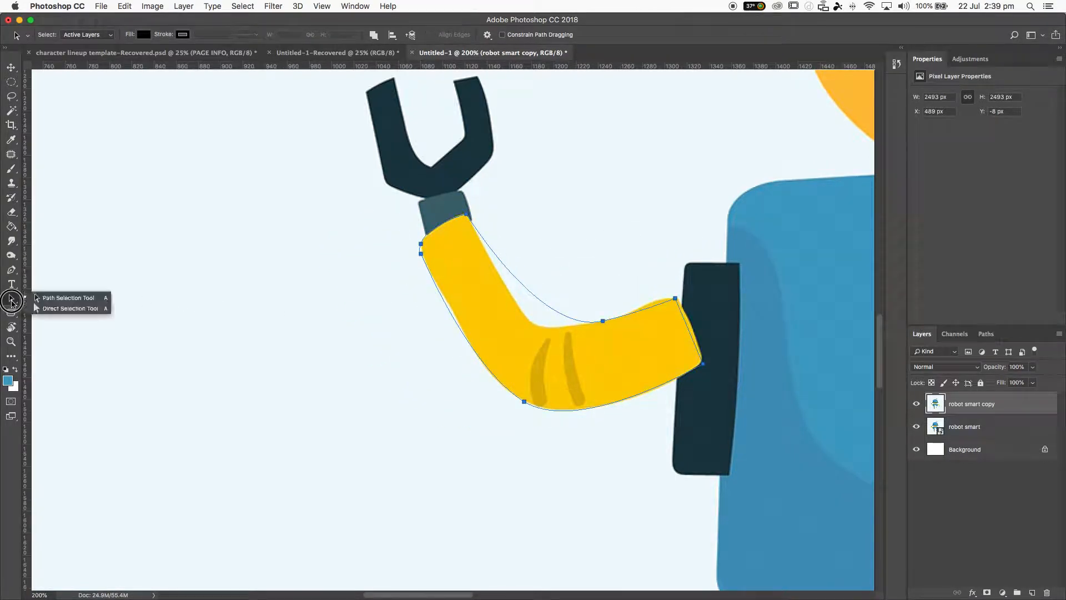
left_click(56, 308)
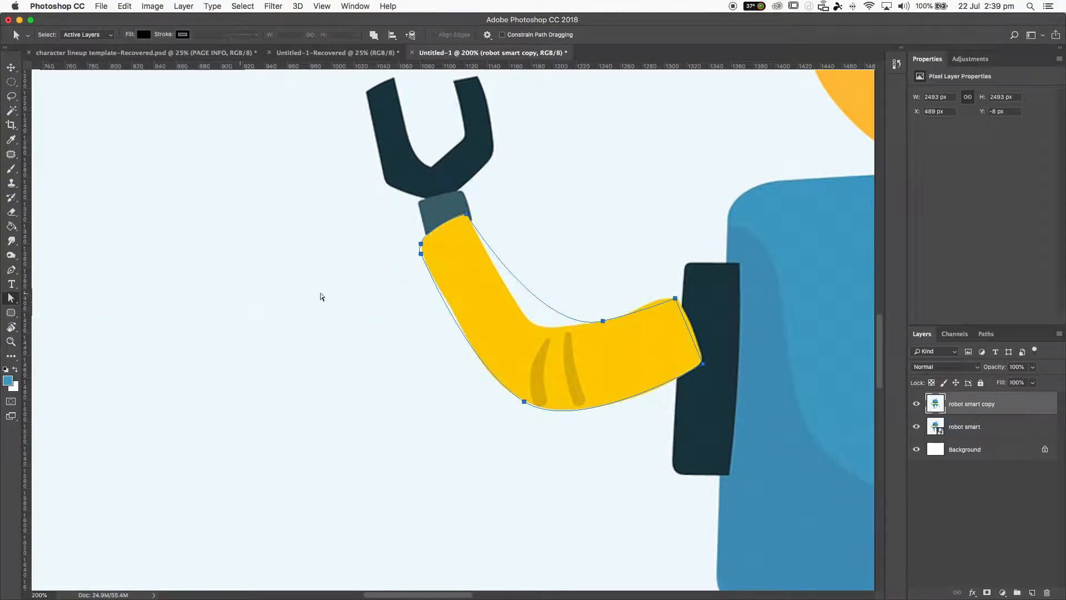
left_click(603, 322)
left_click_drag(603, 322, 567, 329)
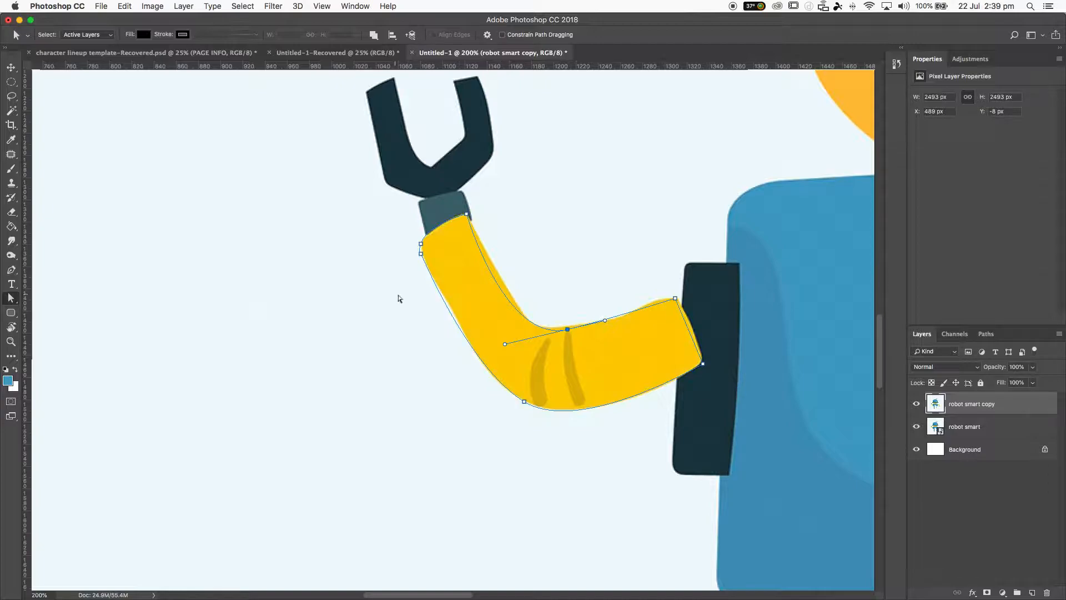
- Fit the arm path by adjusting the inner elbow anchor's direction handles and moving the lower wrist anchor down along the arm's outline
left_click(468, 217)
left_click_drag(504, 344, 524, 335)
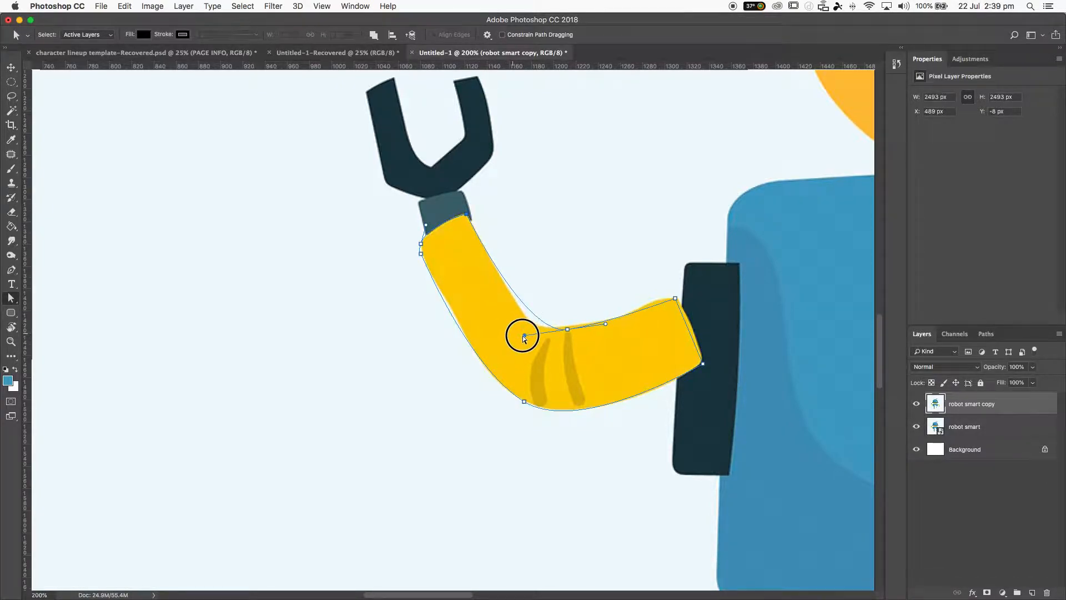
left_click_drag(420, 255, 427, 266)
left_click(567, 329)
left_click(505, 336)
left_click(573, 329)
mouse_move(524, 336)
left_mouse_down()
mouse_move(507, 334)
mouse_move(509, 345)
left_mouse_up()
left_click_drag(605, 319, 611, 323)
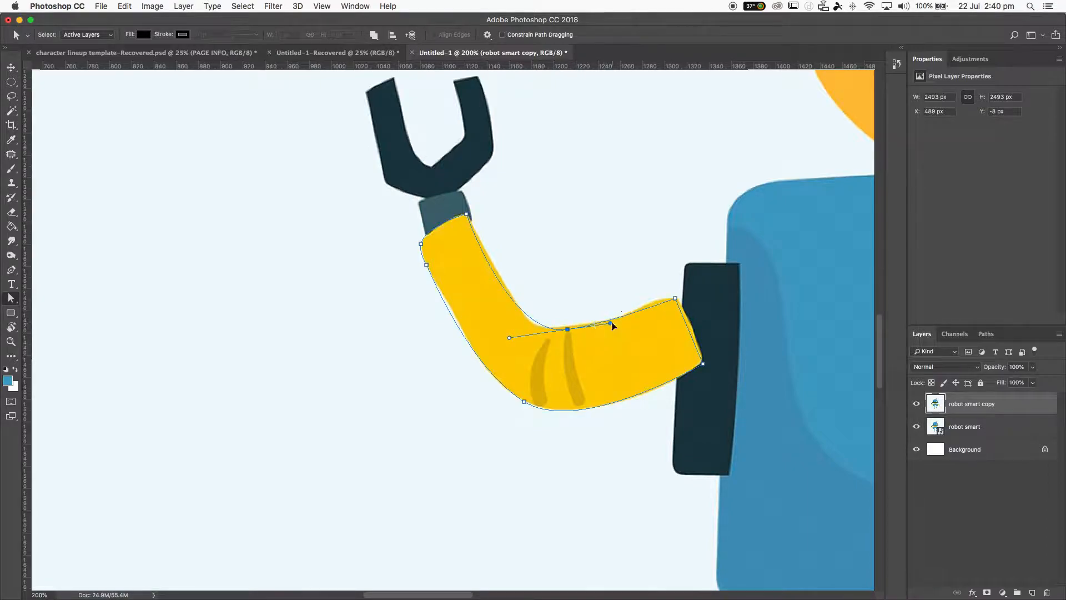
left_click(675, 301)
key("p")
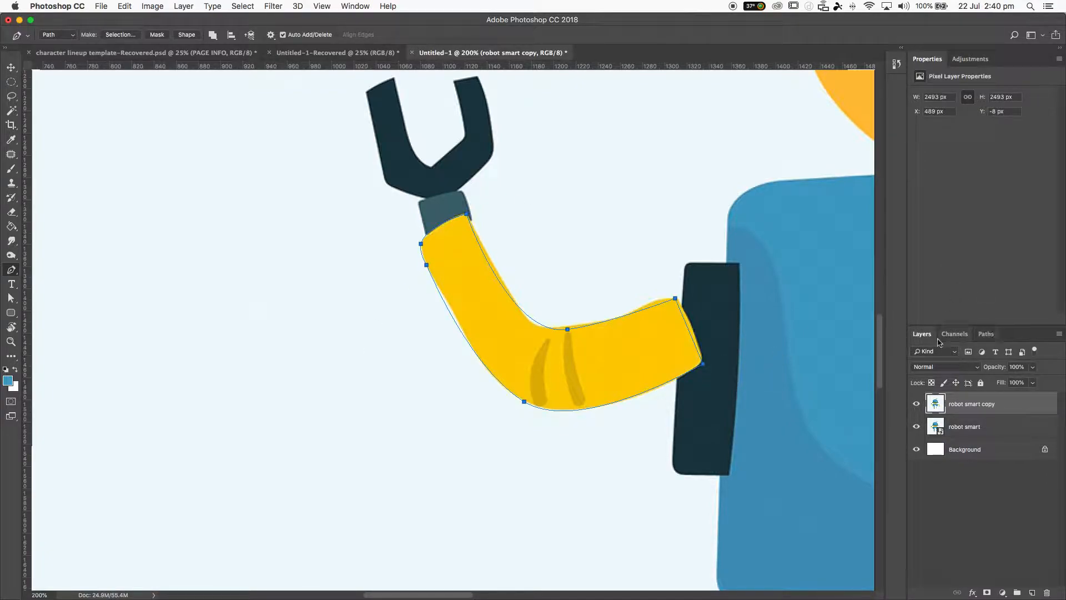
- Delete the belly path and select the arm's work path
left_click(989, 333)
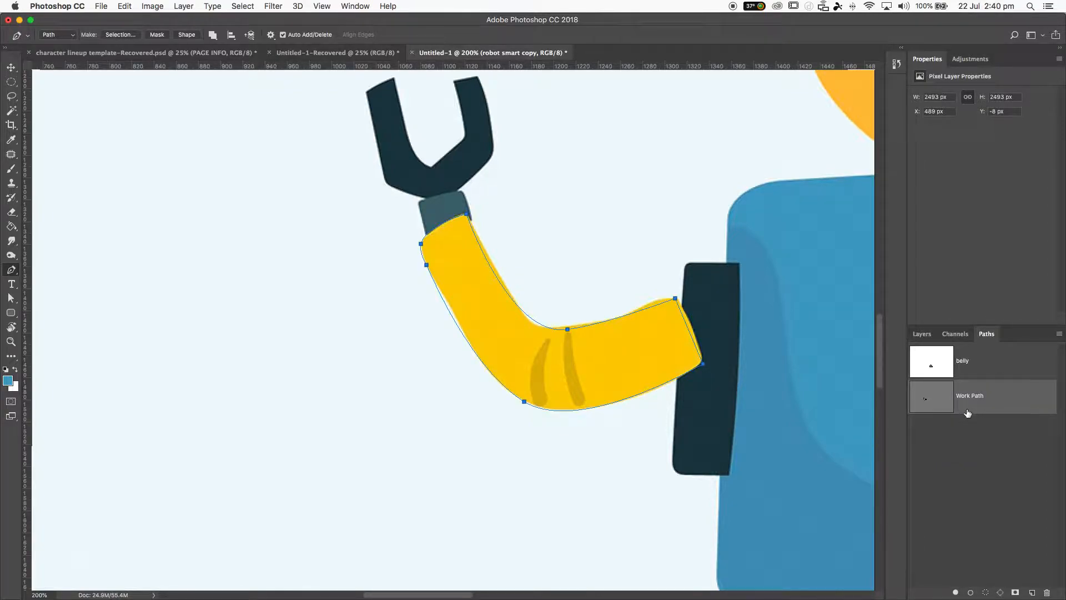
left_click(934, 361)
key("BackSpace")
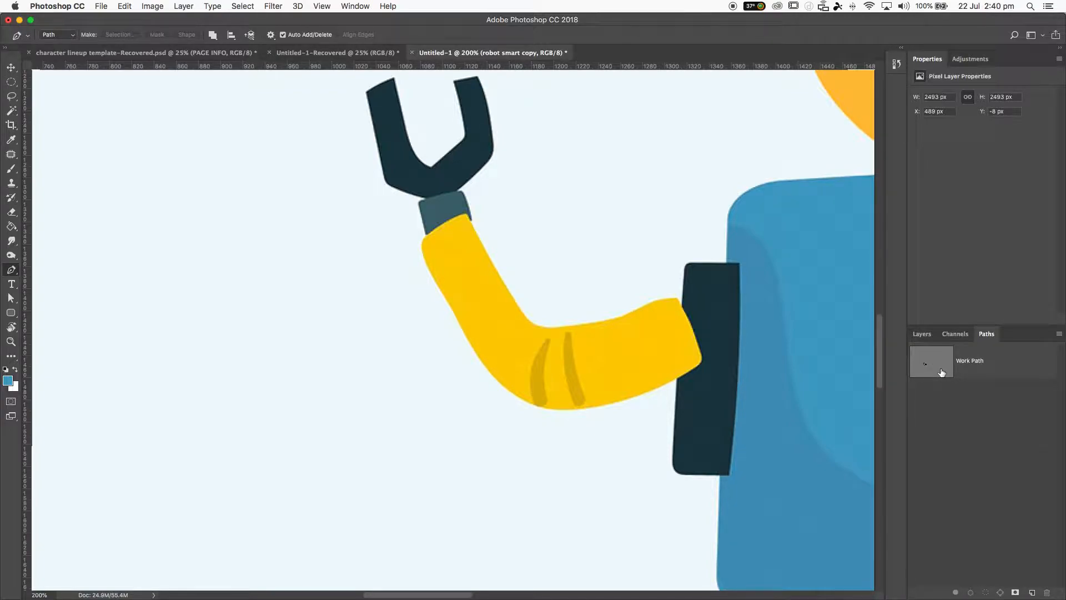
left_click(944, 367)
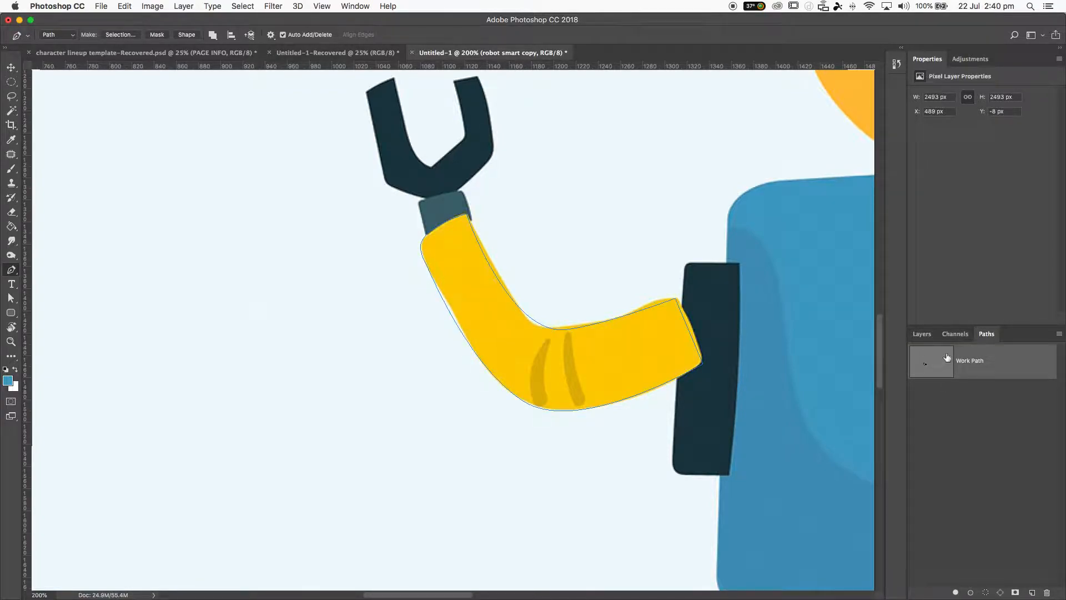
left_click(922, 334)
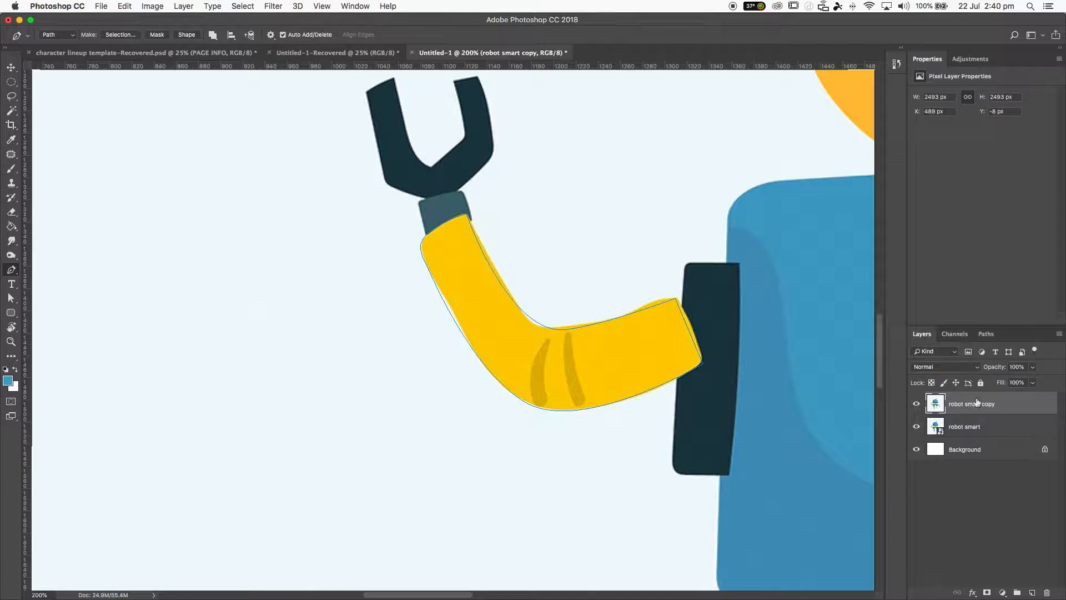
left_click(986, 333)
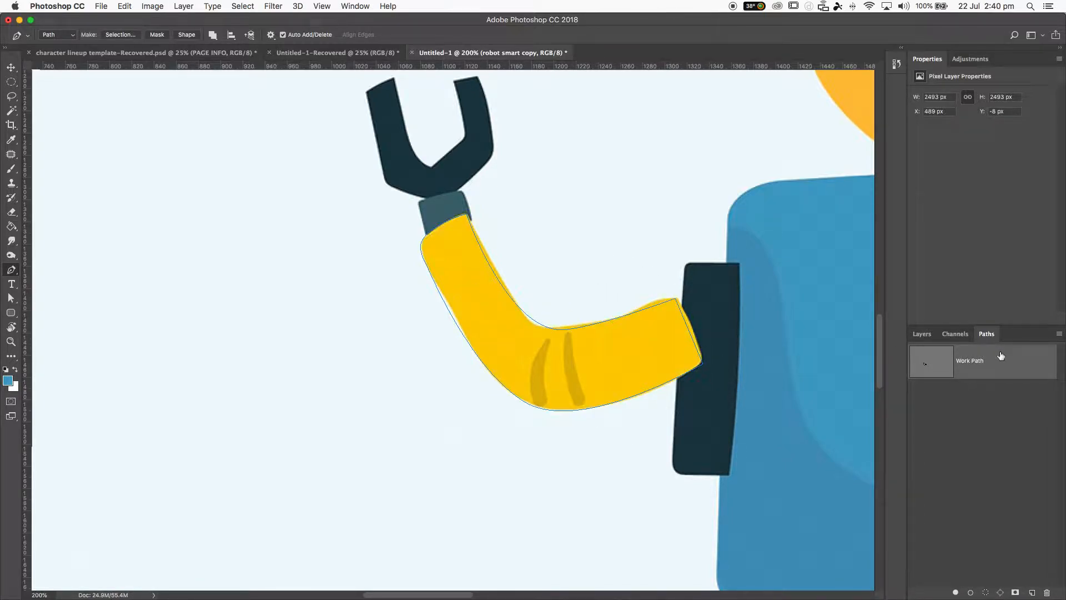
- Save the arm's work path under the name ARM L and undo the naming
double_click(977, 362)
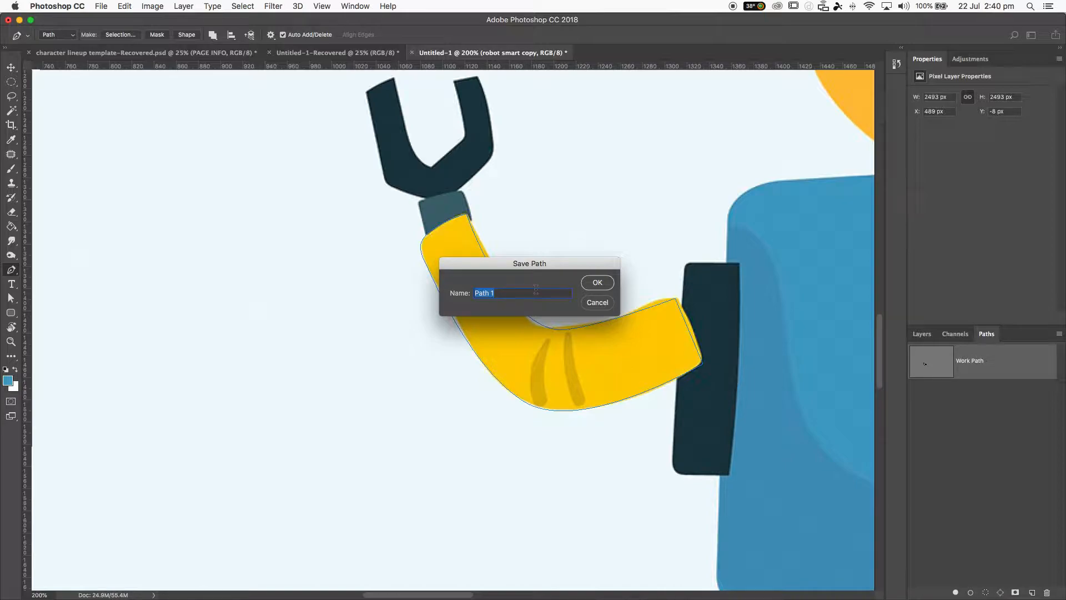
type("ARM L")
left_click(590, 290)
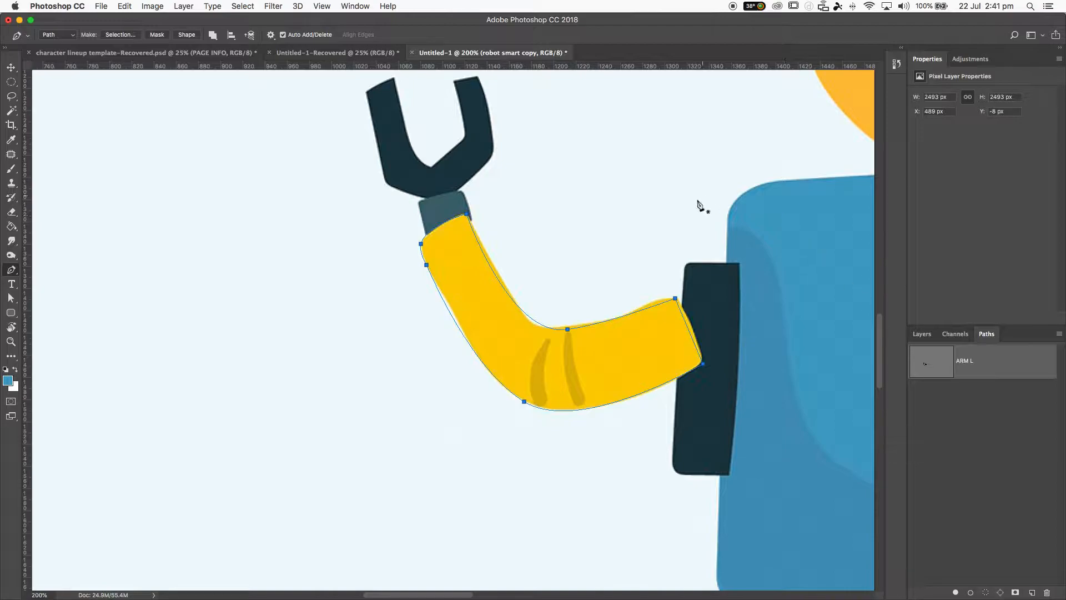
key("super+z")
- Load the arm's work path as a selection and return to the robot smart copy layer
left_click_drag(922, 367, 931, 366)
left_click(929, 358, "super")
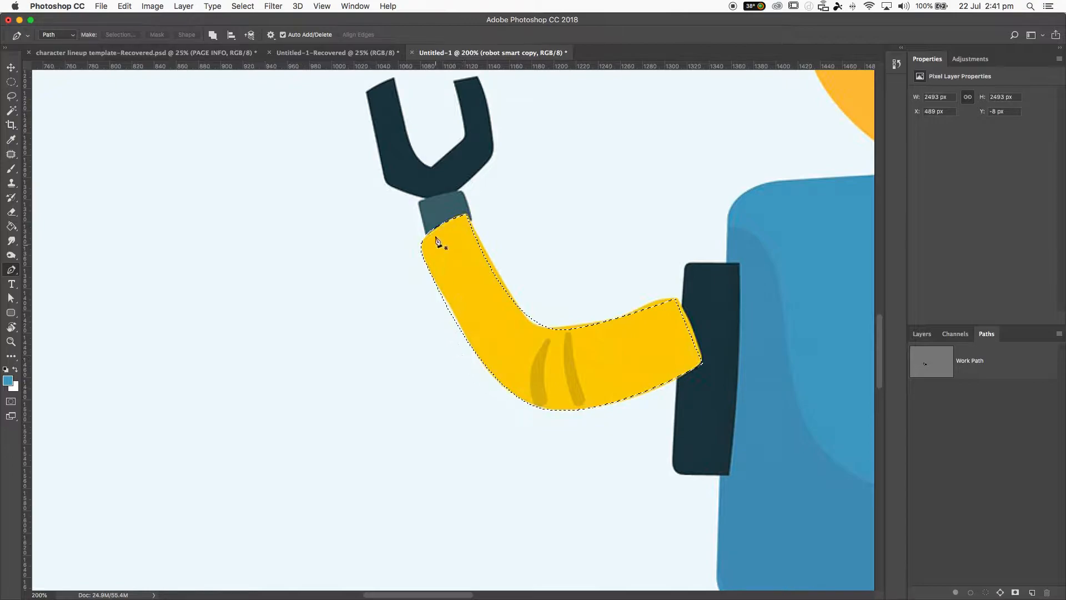
left_click(922, 333)
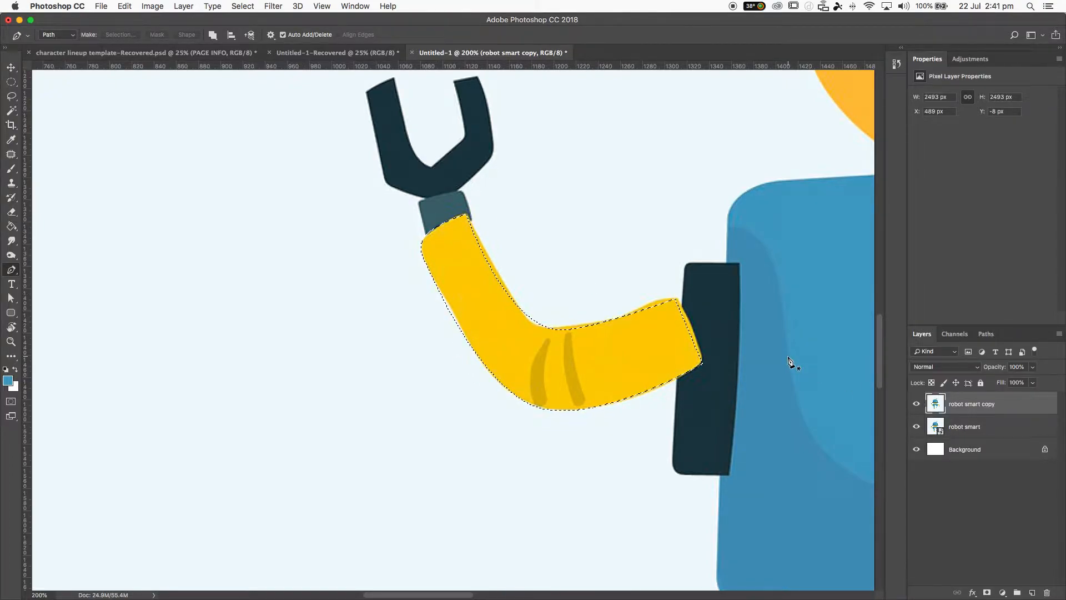
- Try moving the selected arm toward the robot's body, hide the robot smart layer, and undo the move
key("v")
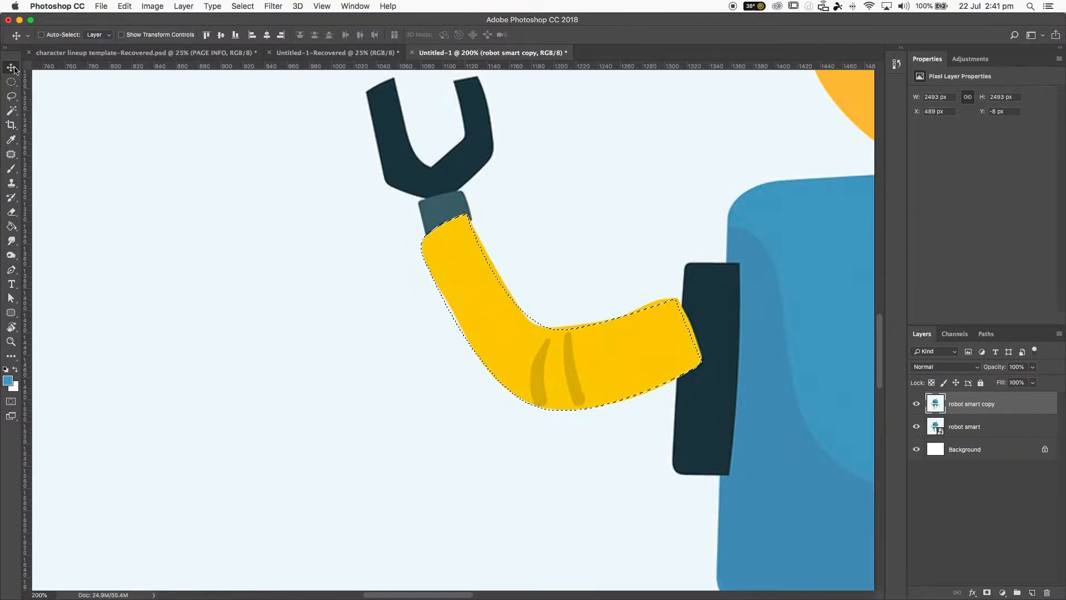
left_click_drag(544, 348, 707, 328)
left_click(916, 427)
key("super+z")
key("super+z")
key("super+z")
key("alt+super+z")
- Try scaling the selected arm down to about 83% with Free Transform and cancel the transformation
key("super+t")
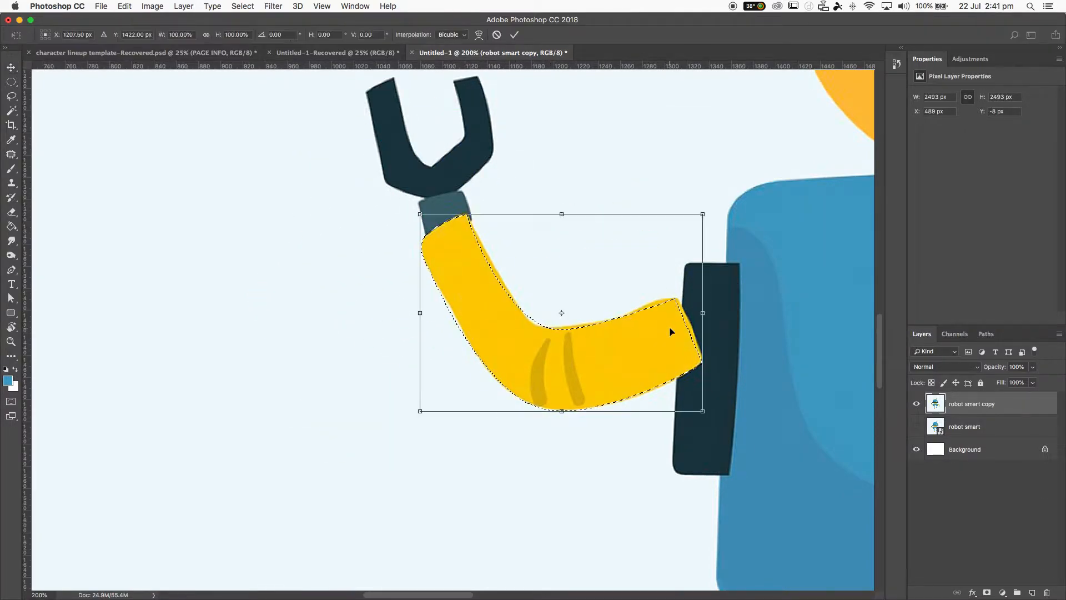
left_click_drag(706, 211, 737, 362)
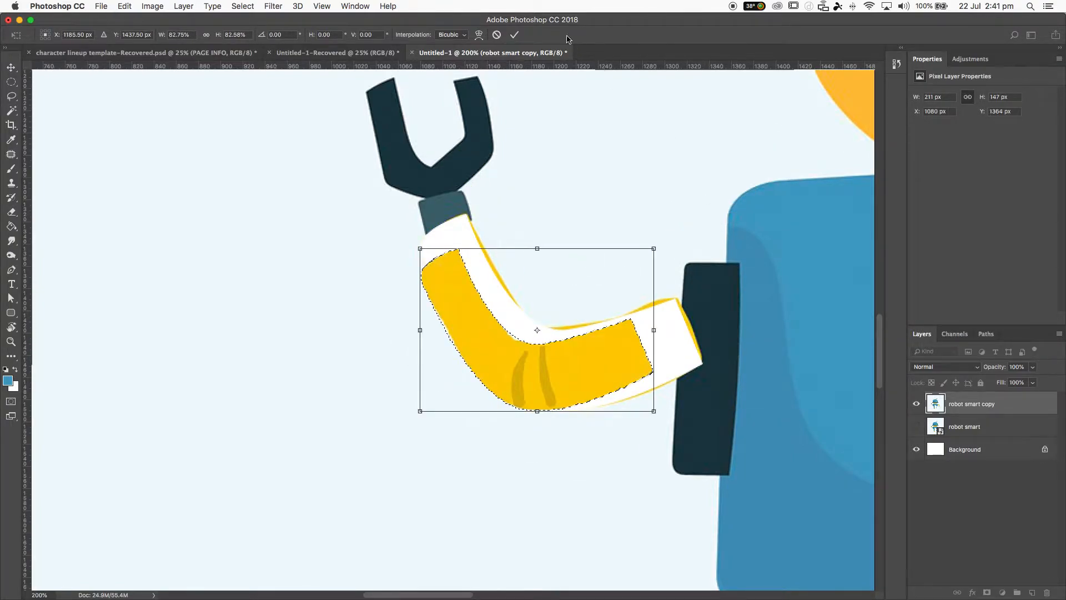
key("Escape")
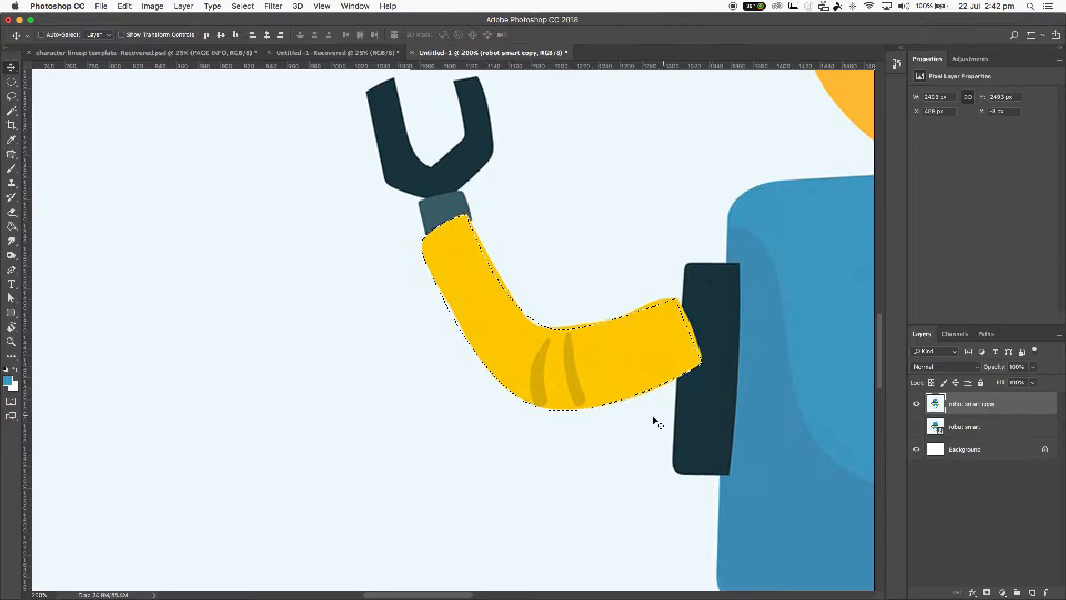
- Examine the selected arm at different magnifications and compare the canvas with the robot smart copy layer hidden and shown
key("super+plus")
key("super+plus")
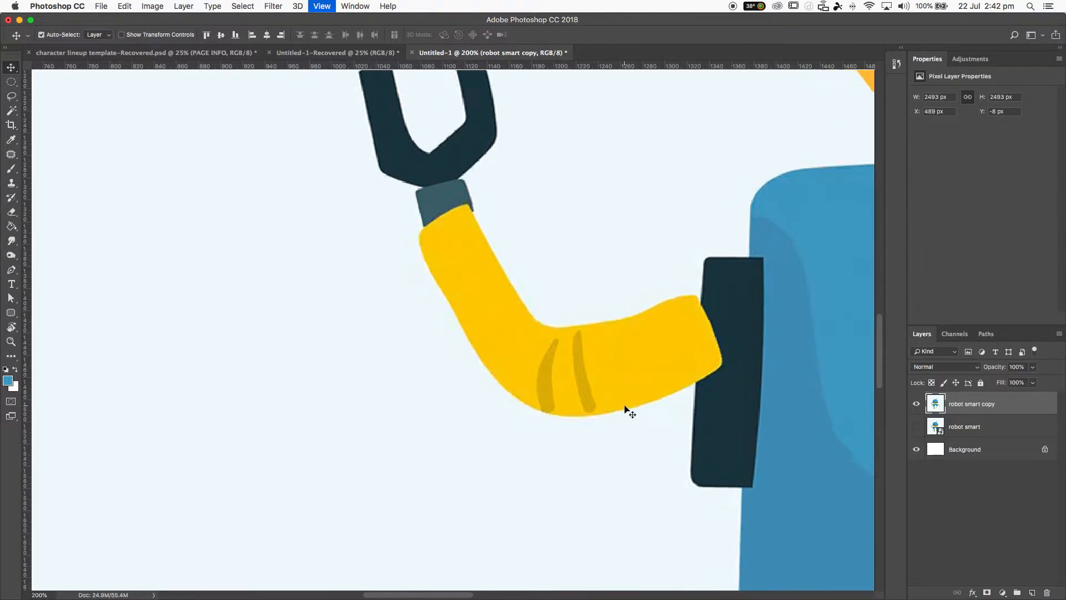
key("super+minus")
key("super+minus")
key("super+minus")
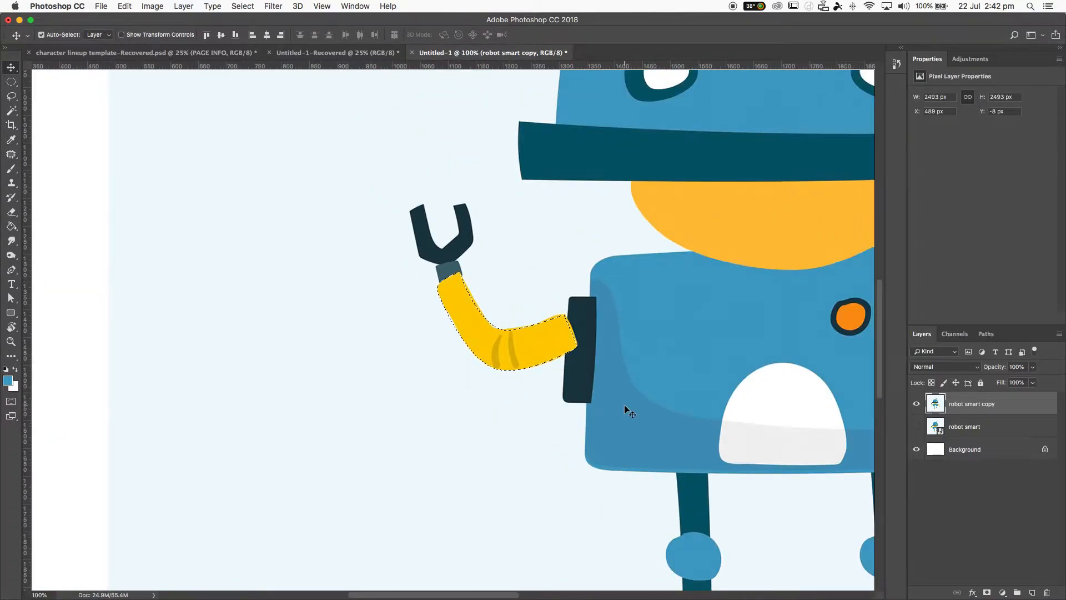
key("super+plus")
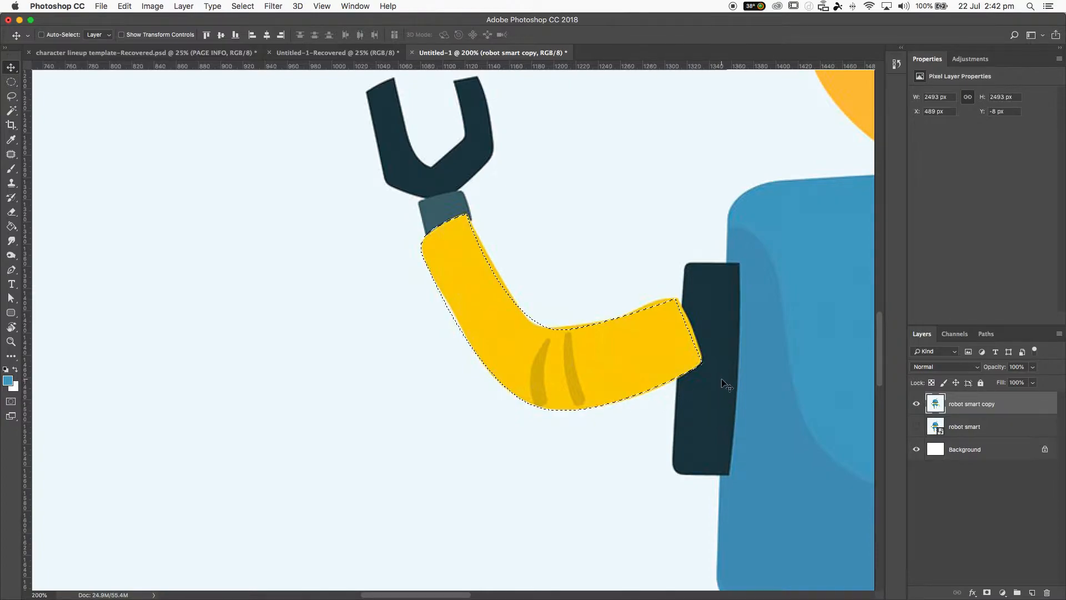
mouse_move(585, 278)
left_mouse_down()
mouse_move(595, 286)
mouse_move(466, 335)
left_mouse_up()
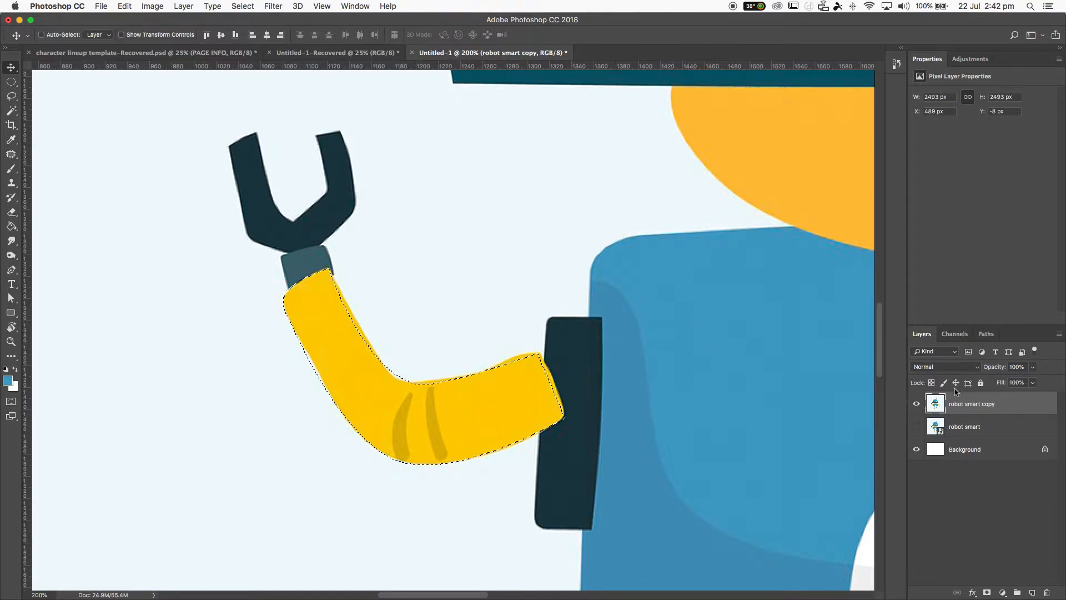
left_click(917, 405)
left_click(917, 405)
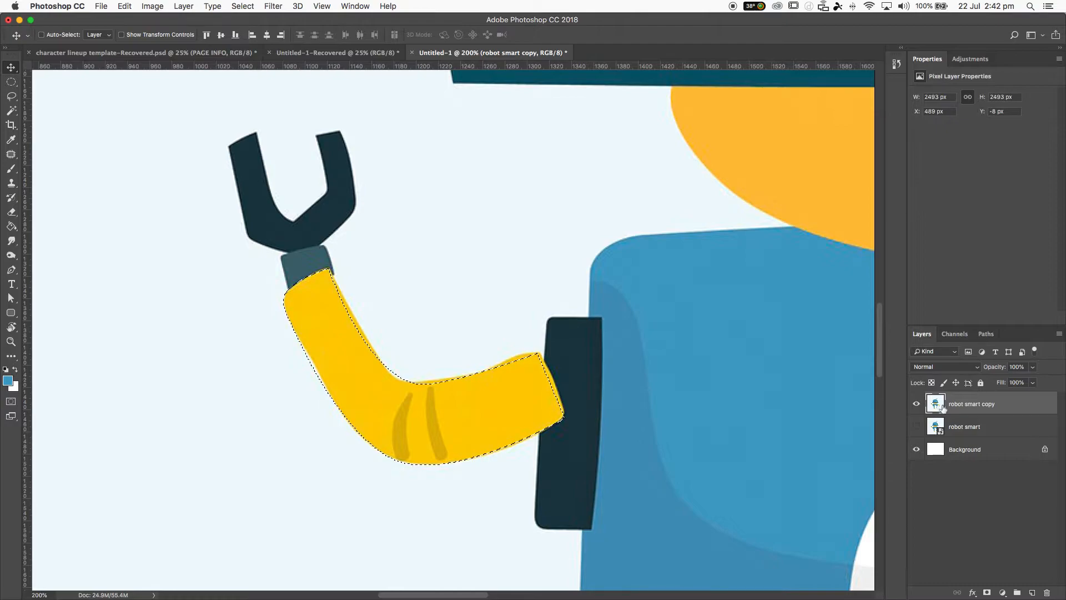
- Clear the arm selection, display the arm's work path, and select its upper shoulder anchor with the Direct Selection tool
left_click(983, 334)
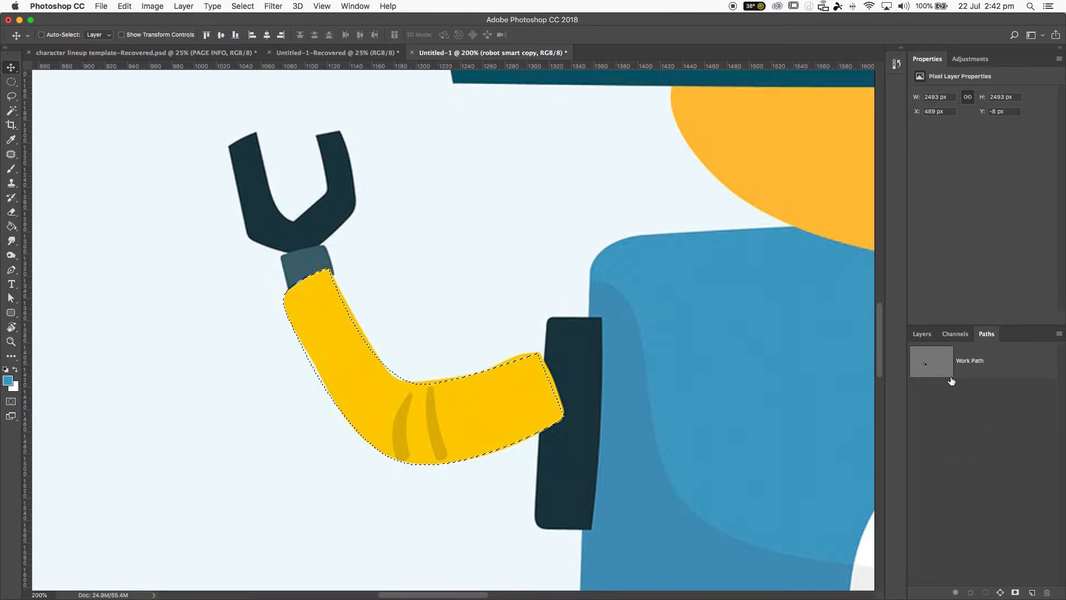
left_click(930, 371)
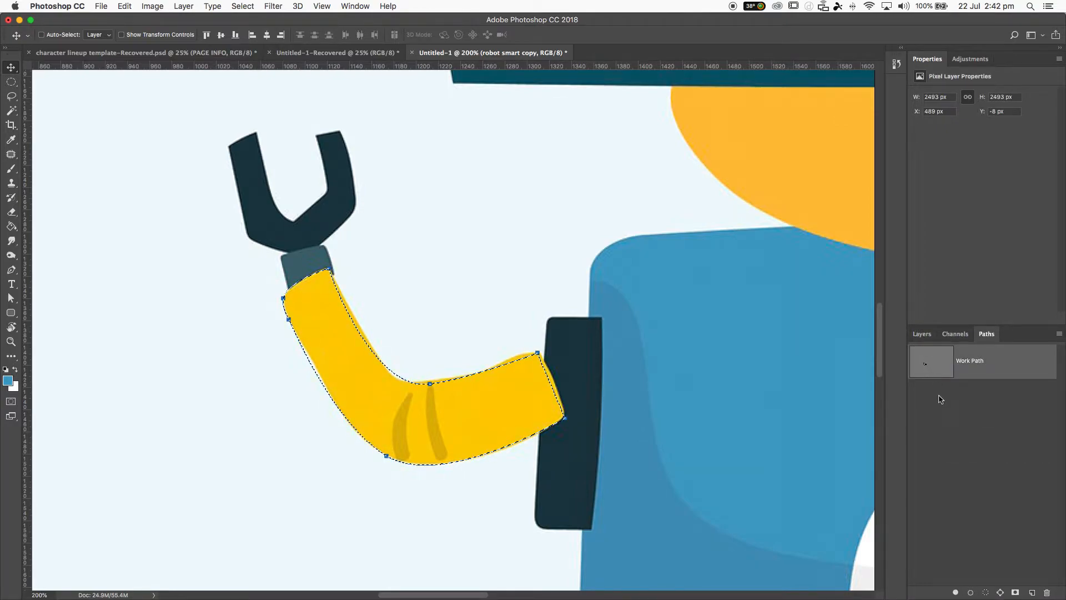
key("super+d")
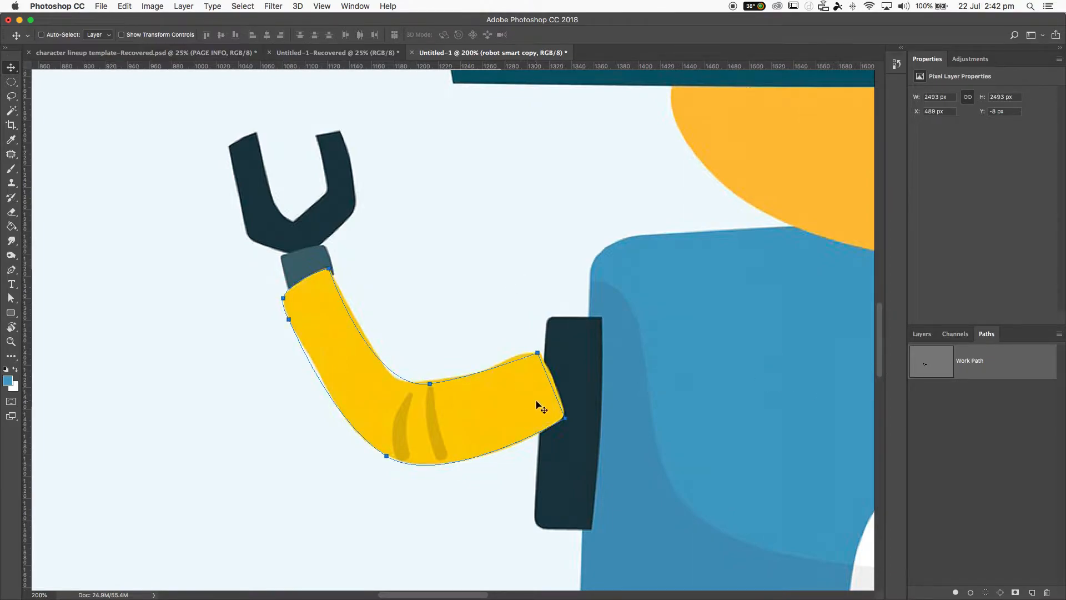
key("super+h")
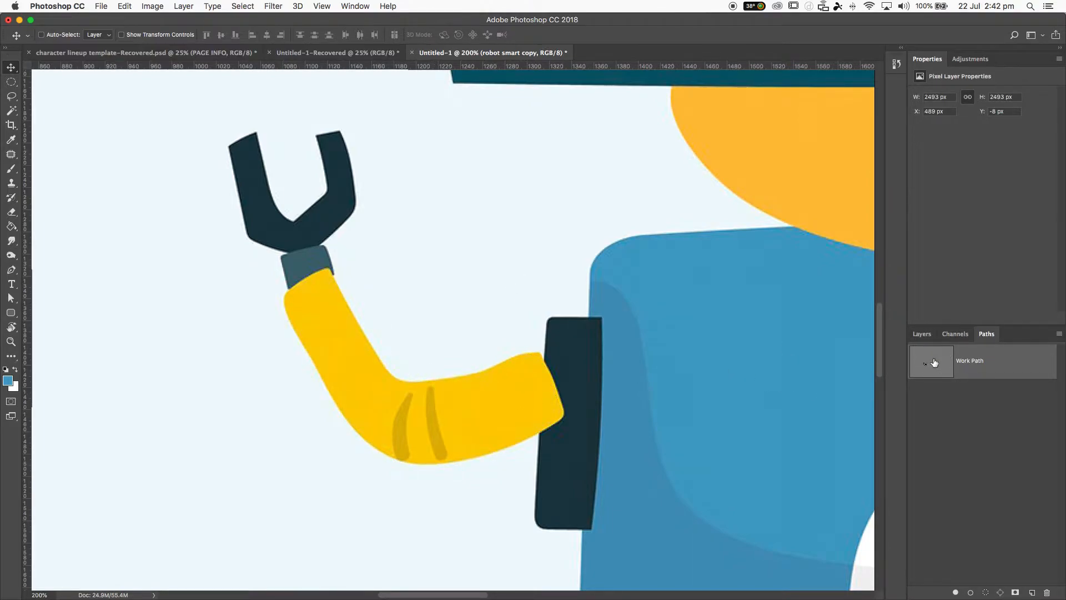
key("a")
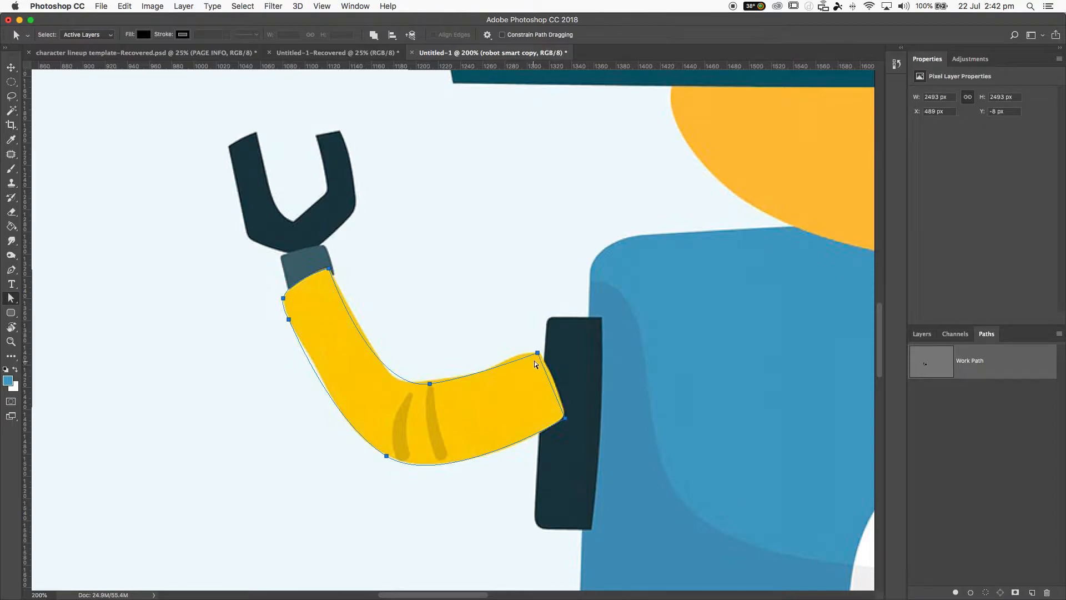
mouse_move(538, 354)
left_mouse_down()
mouse_move(495, 315)
mouse_move(572, 252)
mouse_move(452, 289)
mouse_move(516, 326)
mouse_move(537, 353)
left_mouse_up()
left_click(922, 335)
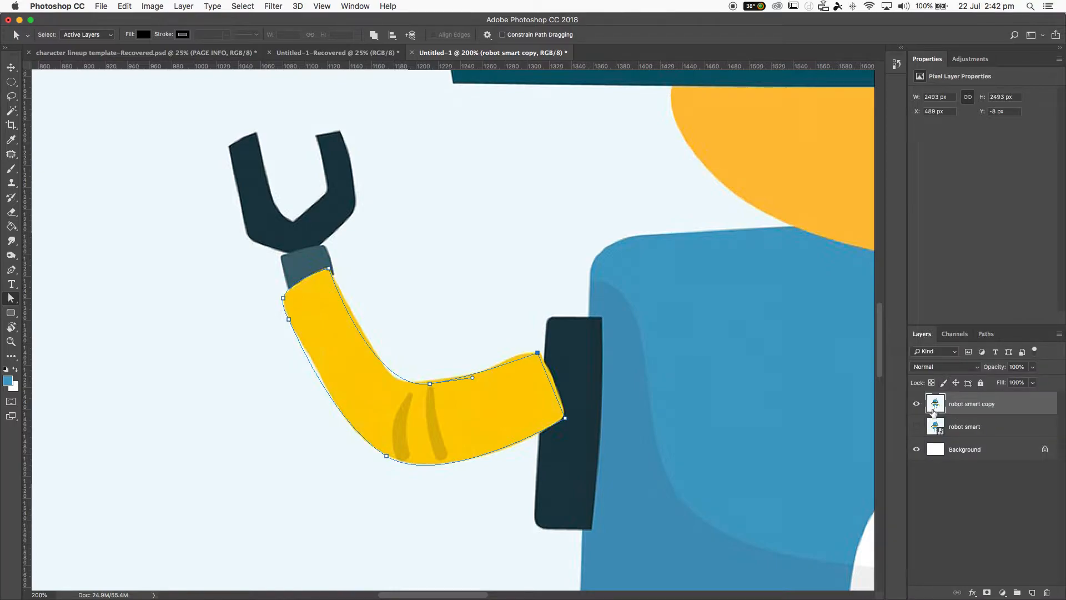
- Draw elliptical selections over the robot's head and eye area with the Elliptical Marquee tool
key("super+minus")
key("super+minus")
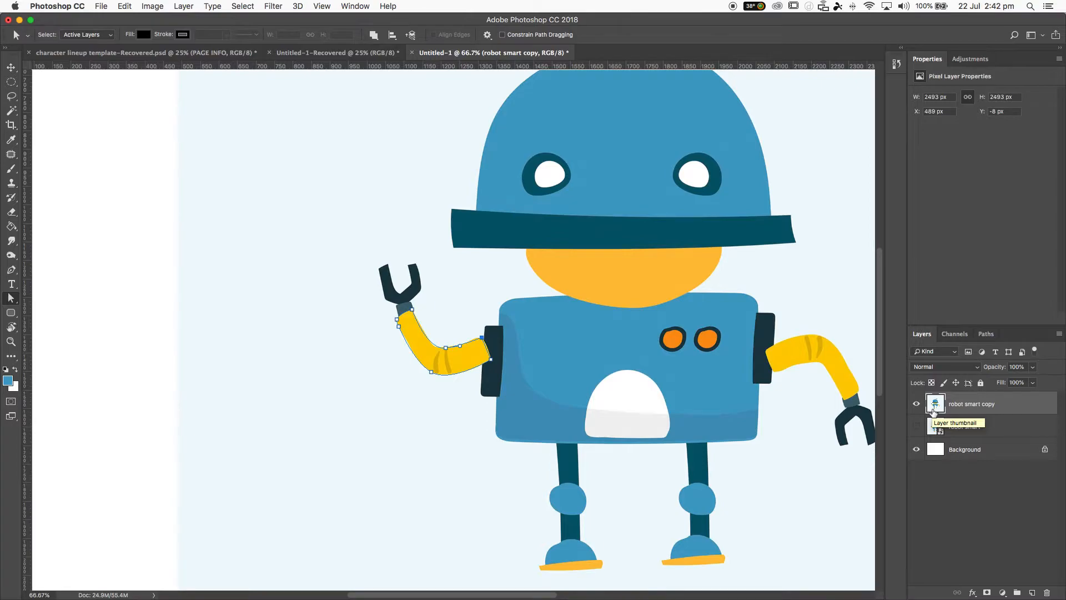
scroll(757, 325, "right", 3)
scroll(758, 325, "up", 1)
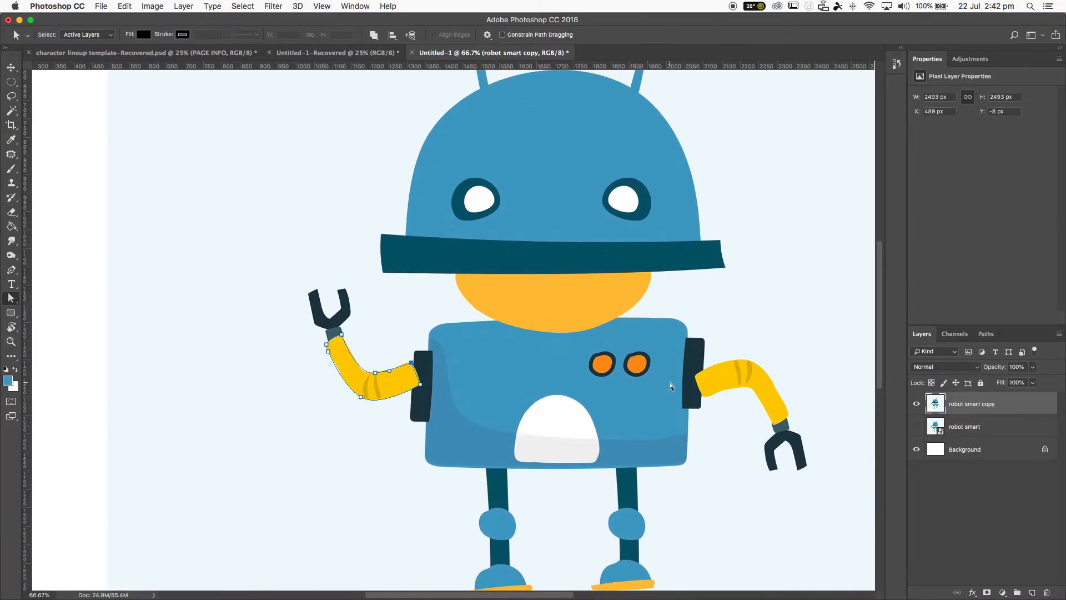
left_click(12, 84)
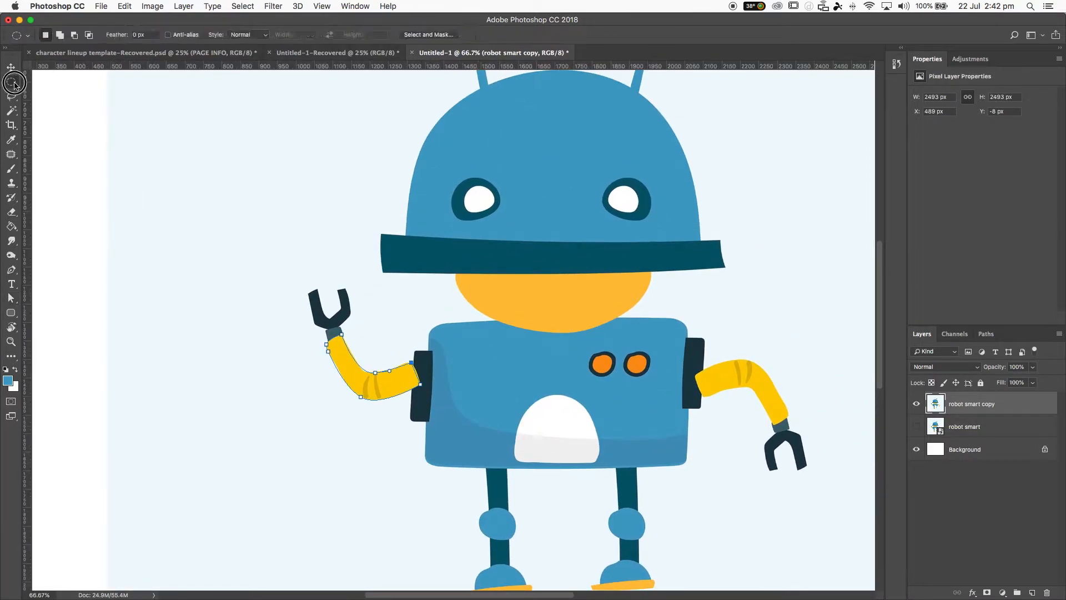
left_click_drag(458, 157, 523, 195)
left_click_drag(442, 194, 505, 232)
left_click_drag(488, 108, 592, 211)
- Draw overlapping rectangular selections across the robot's forehead and eyes with the Rectangular Marquee tool
right_click(11, 81)
left_click(53, 85)
left_click_drag(460, 146, 638, 265)
left_click_drag(515, 127, 708, 263)
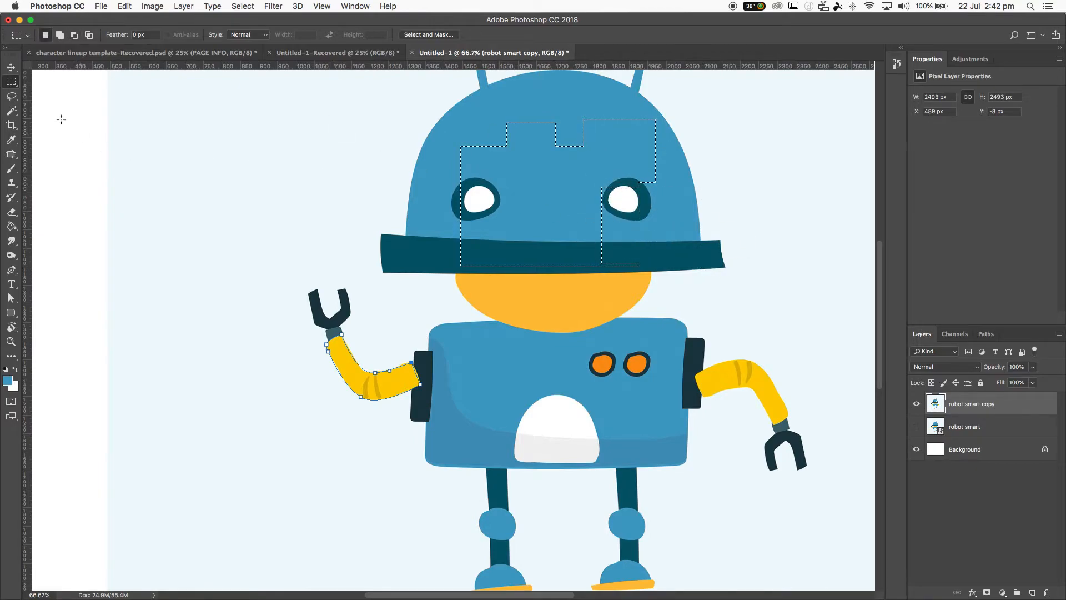
- Add a curved freehand area around the robot's left-hand eye and lower face to the selection with the Lasso tool
left_click(11, 98)
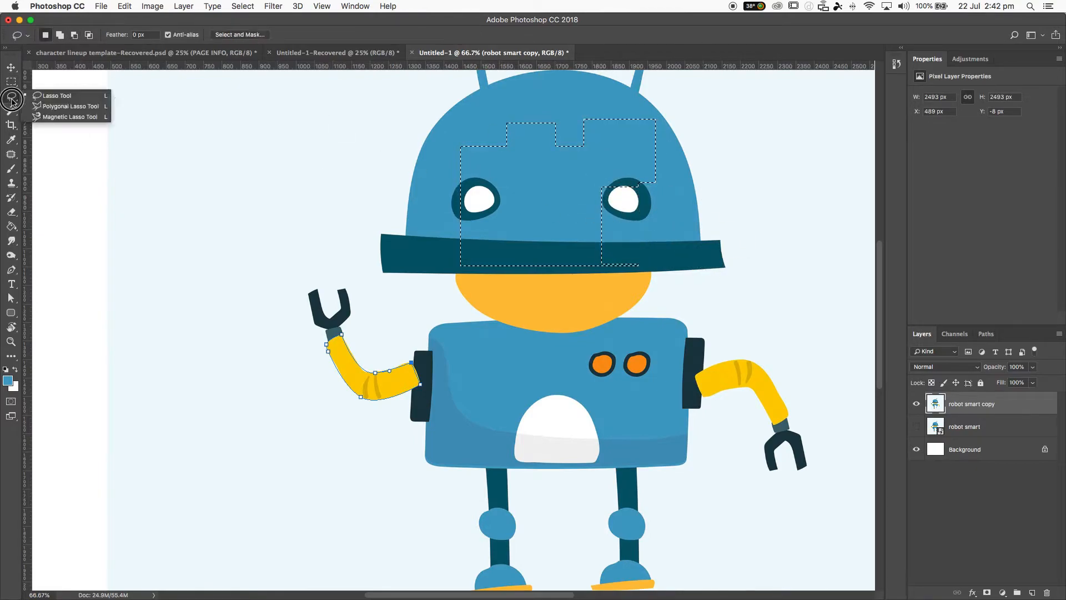
left_click(42, 97)
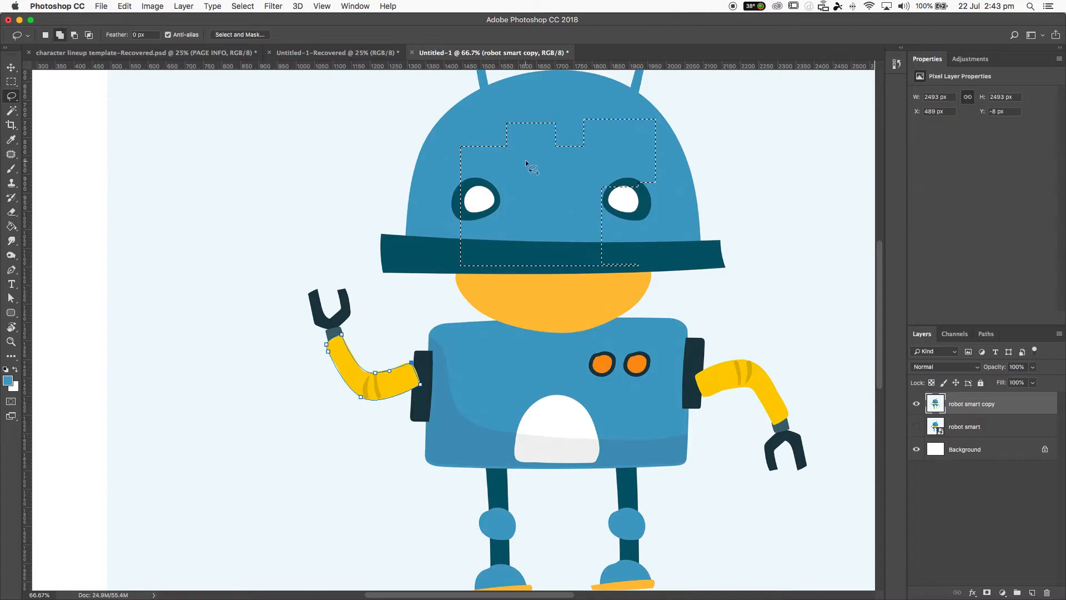
mouse_move(497, 165)
left_mouse_down()
mouse_move(442, 204)
mouse_move(497, 197)
mouse_move(550, 295)
mouse_move(624, 271)
left_mouse_up()
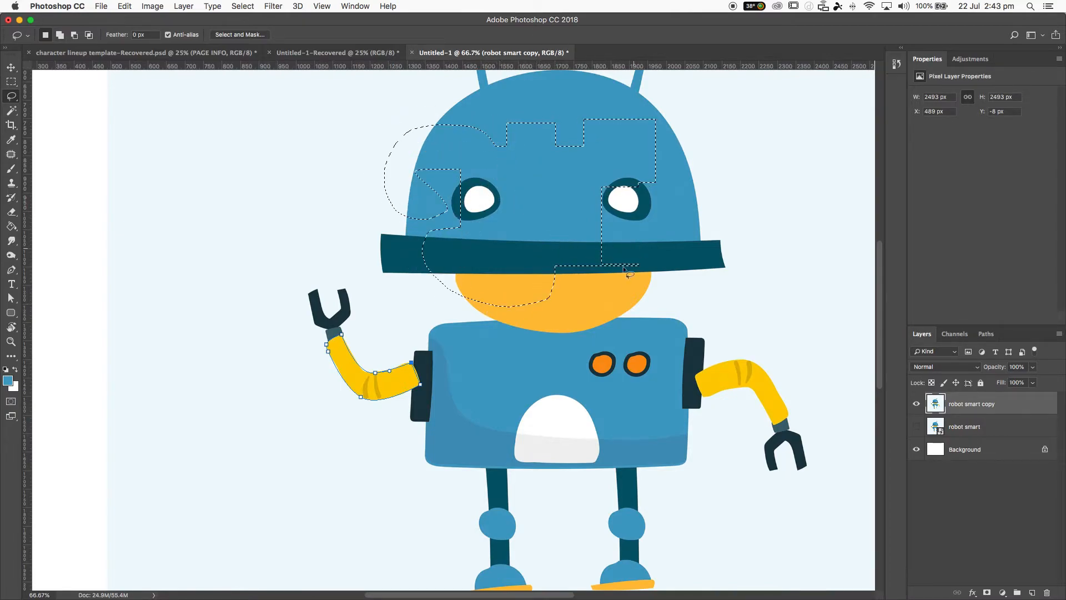
- Add a straight-edged area from the head band across the raised arm and body to the selection with the Polygonal Lasso tool
left_click(11, 95)
left_click(42, 107)
left_click(475, 248, "shift")
left_click(347, 334)
left_click(353, 455)
left_click(534, 455)
left_click(533, 248)
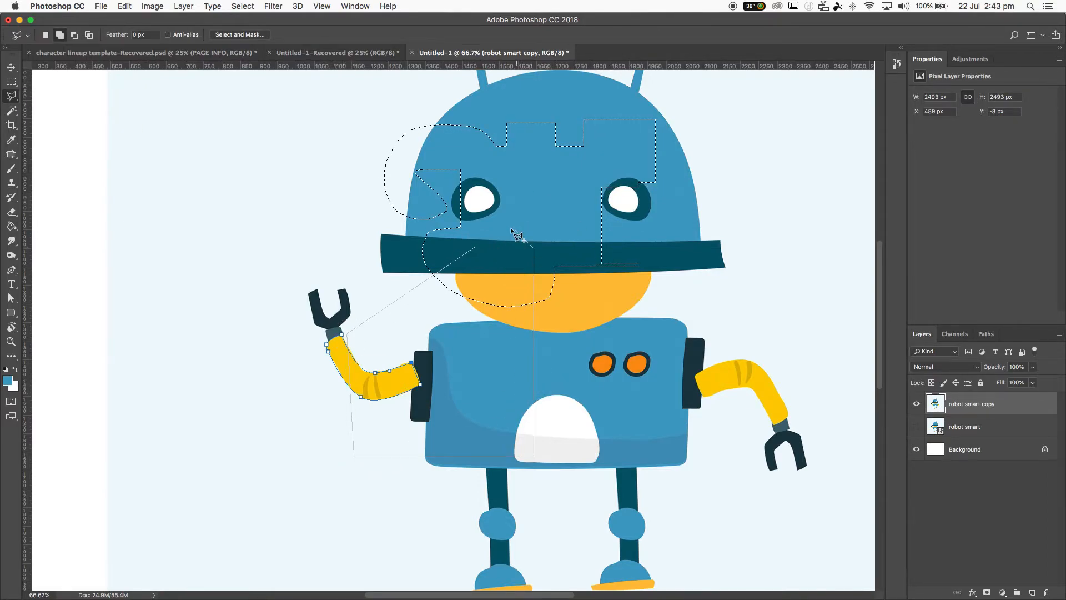
left_click(479, 246)
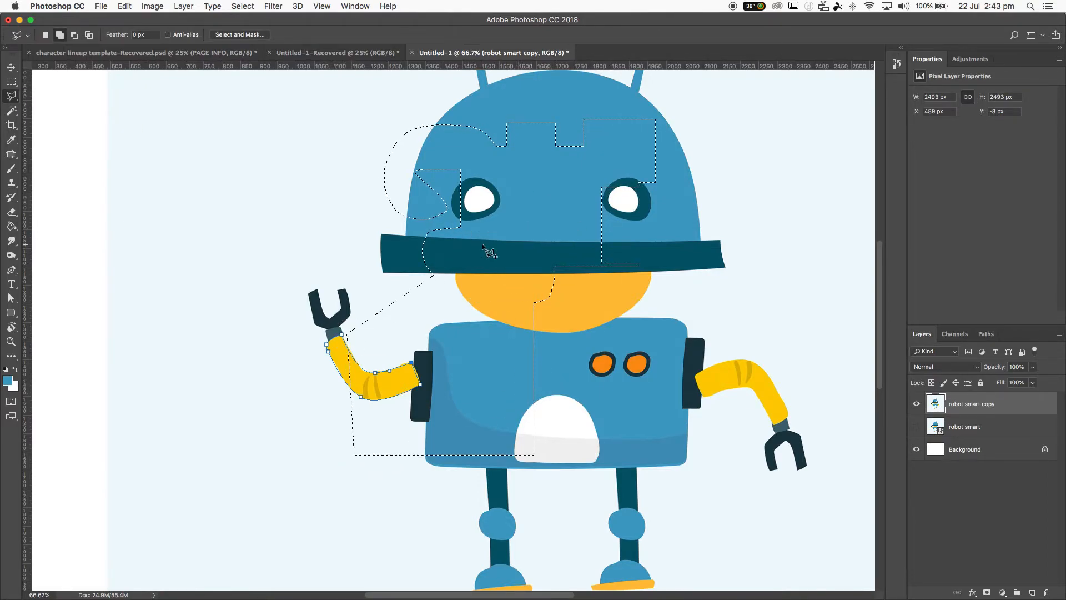
- Subtract a narrow pointed wedge running from between the eyes down to the upper body from the selection with the Polygonal Lasso tool
left_click(514, 224)
left_click(469, 367)
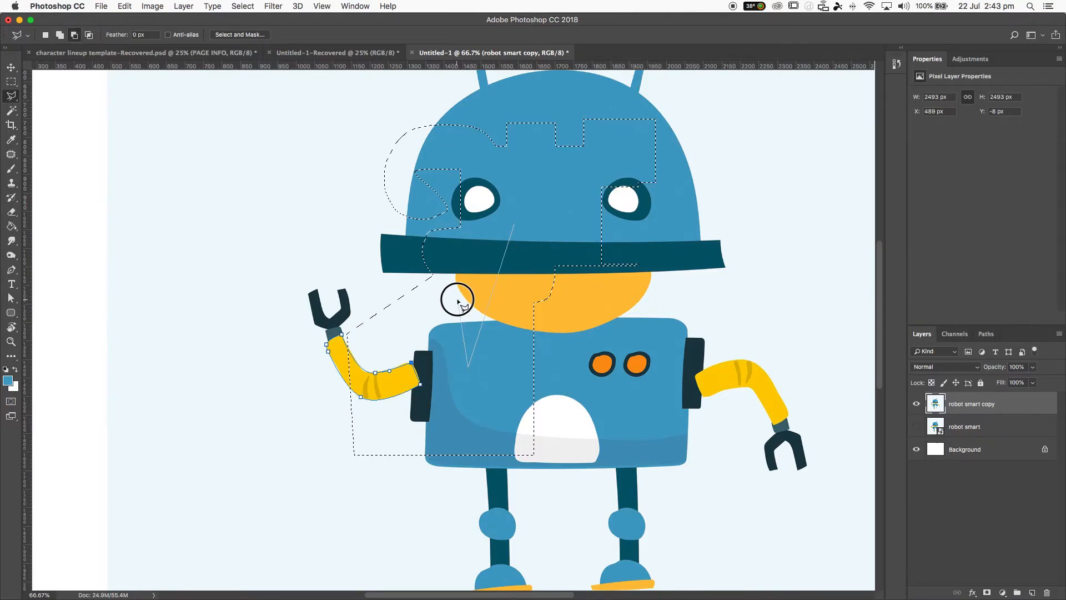
double_click(528, 206)
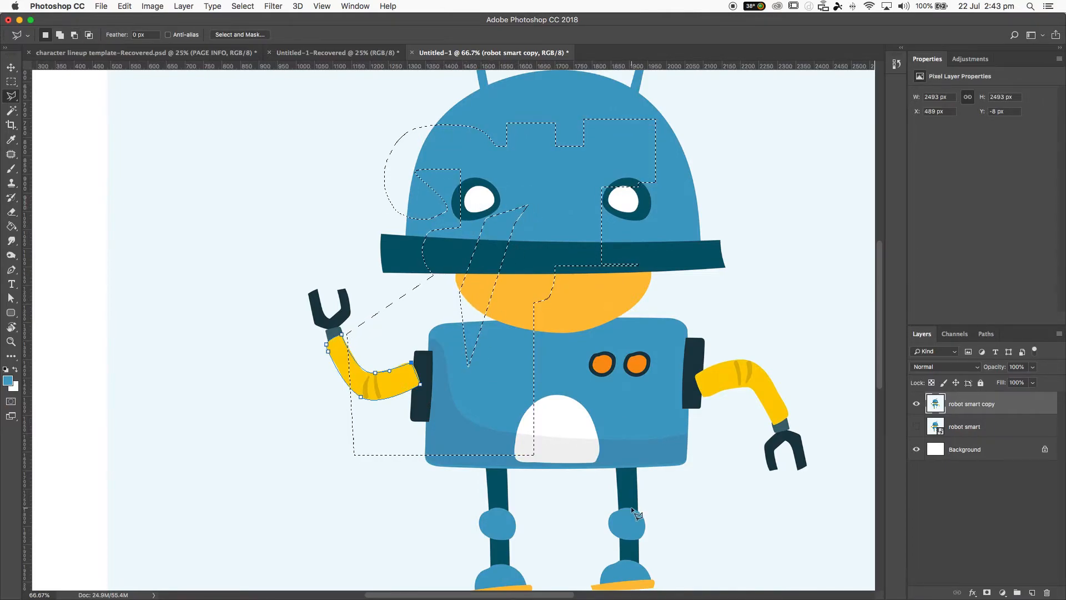
- Try adding the head's blue colour to the selection with the Magic Wand tool, and undo it
left_click(11, 112)
left_click_drag(10, 112, 35, 114)
key("shift")
left_click(508, 104)
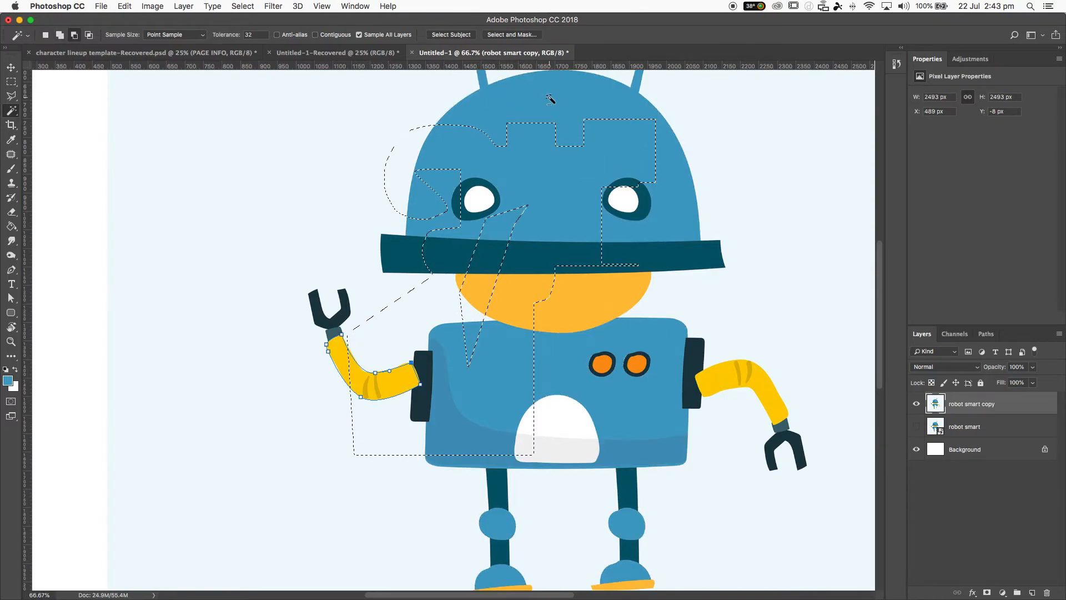
key("alt+super+z")
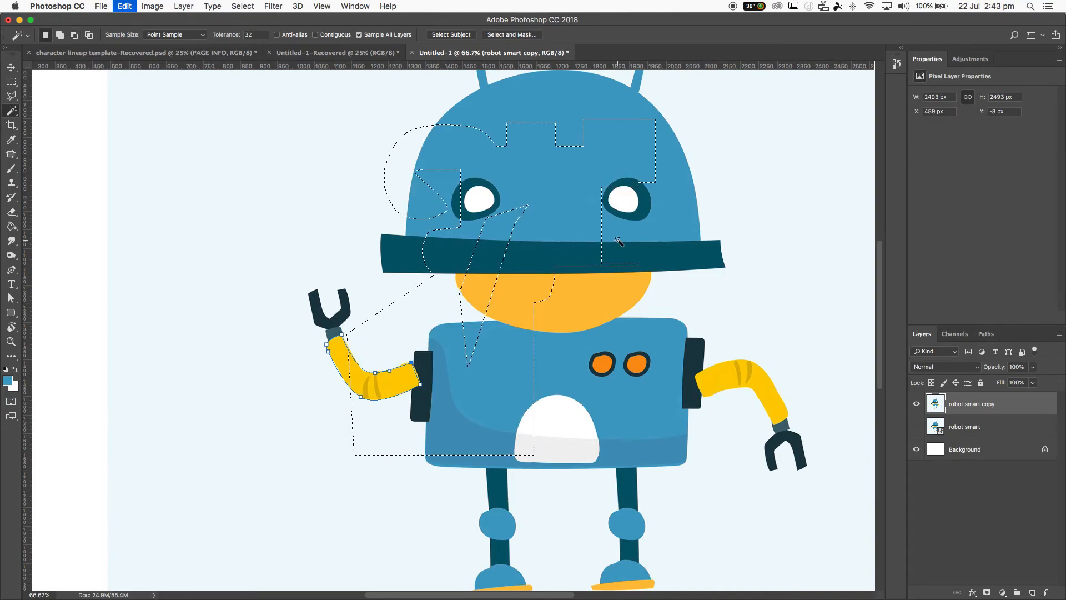
- Switch to the Quick Selection tool to show its options, and return to the Polygonal Lasso tool
left_click(11, 114)
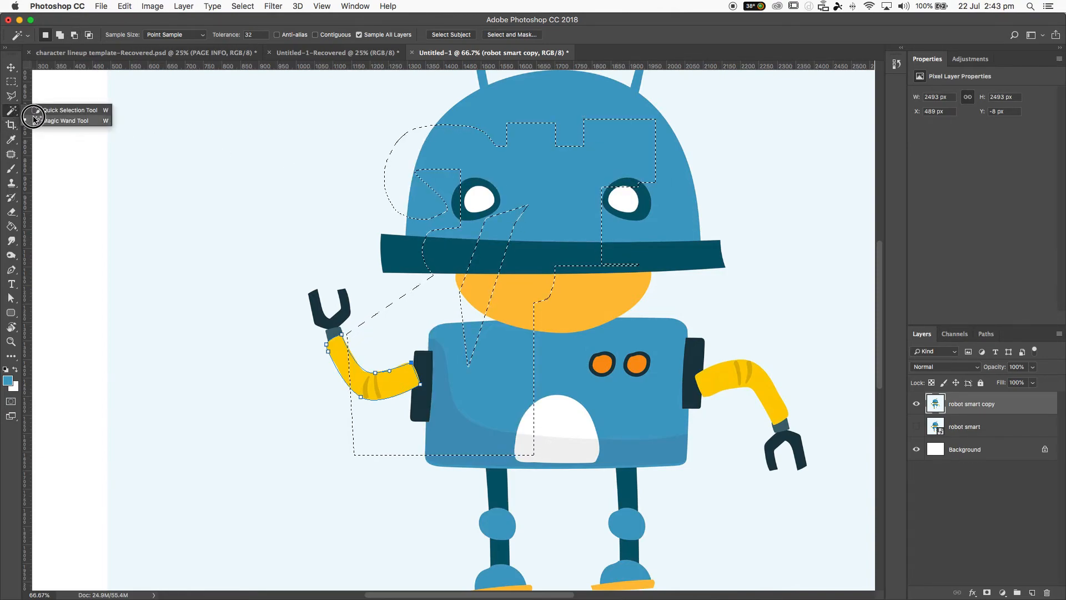
left_click(55, 110)
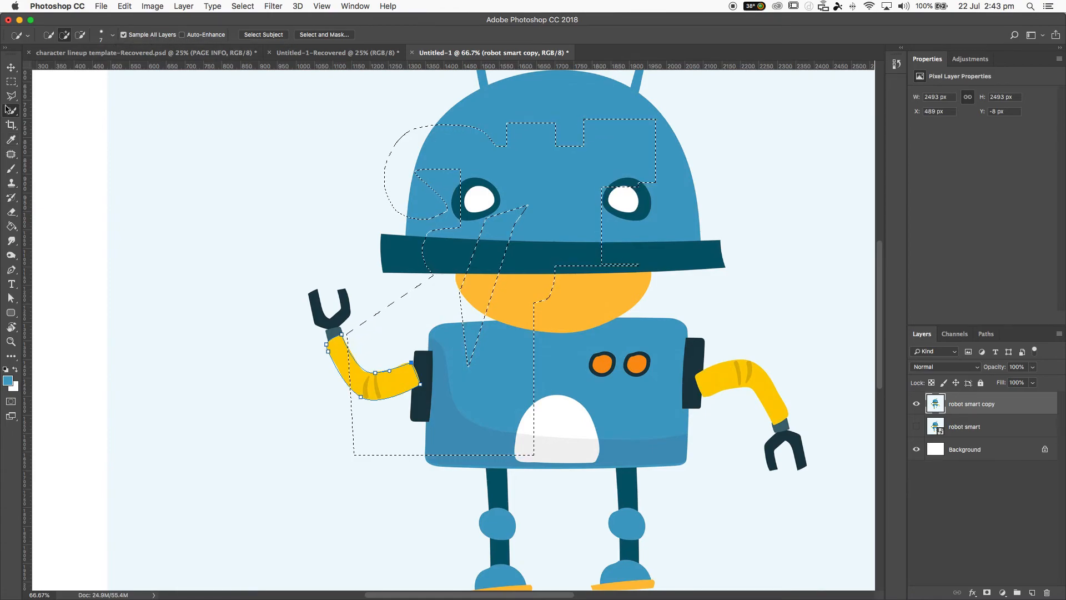
key("l")
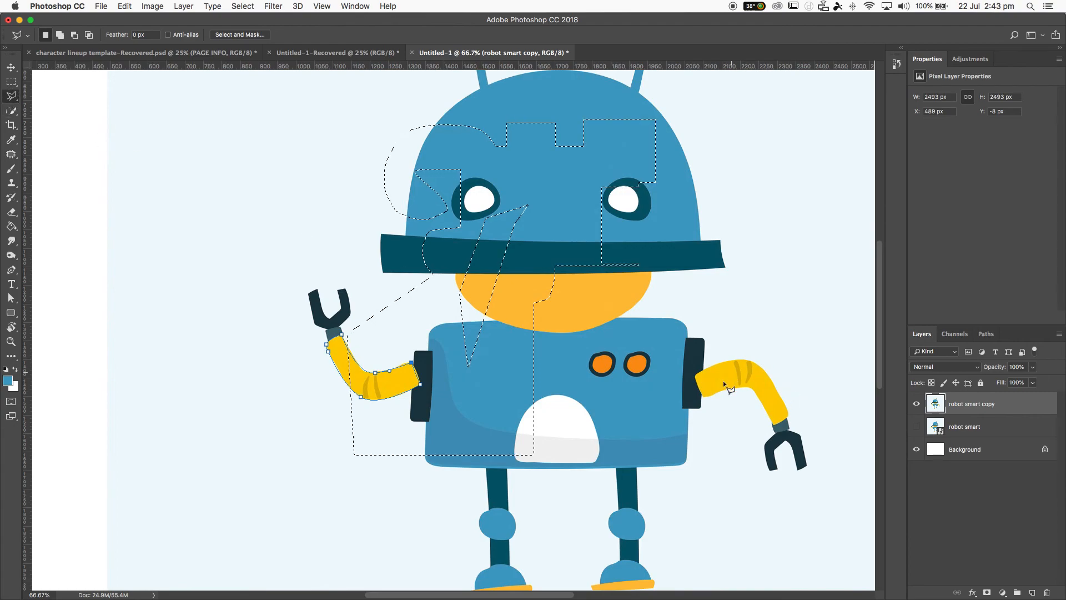